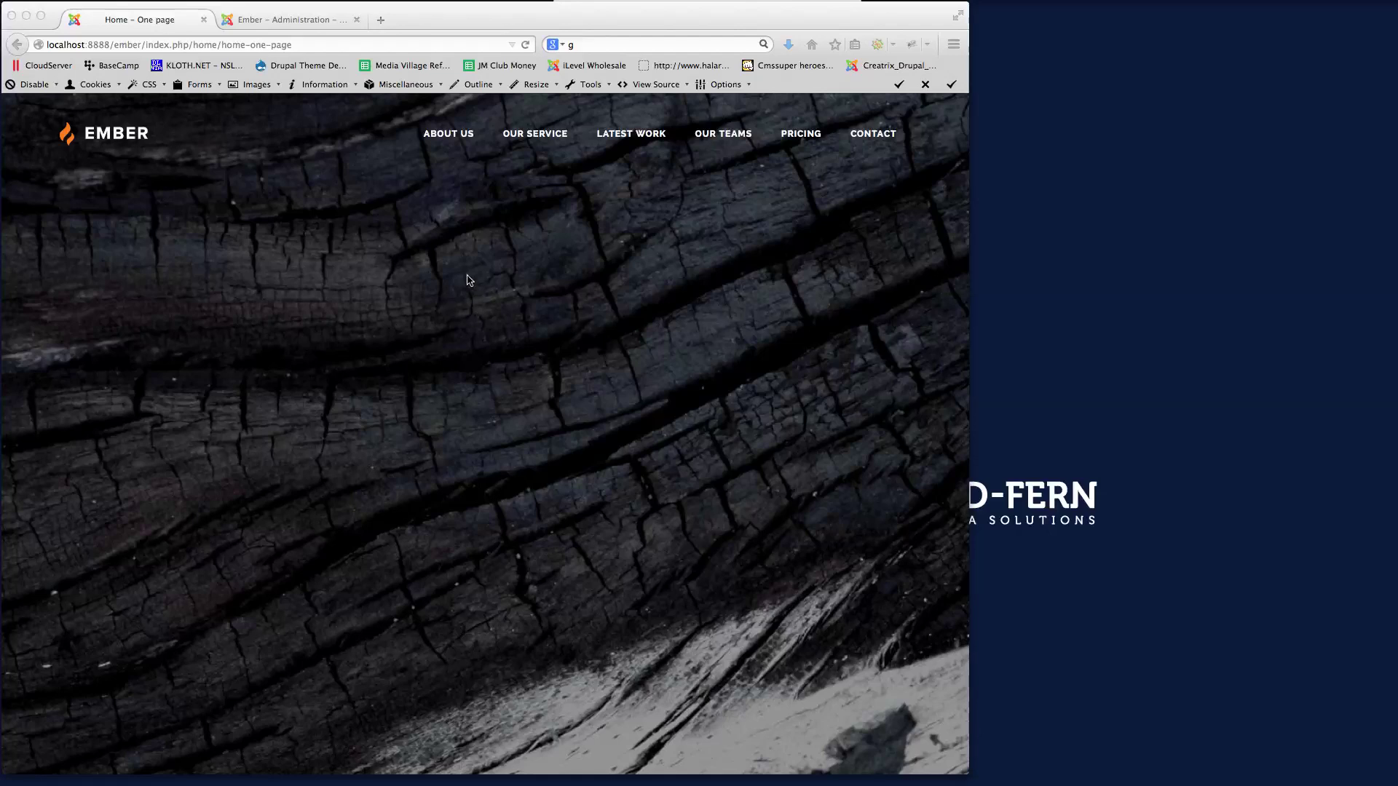
# - Advance the Ember hero slider to the 'You have to exceed what you say' city slide
pyautogui.click(824, 396)
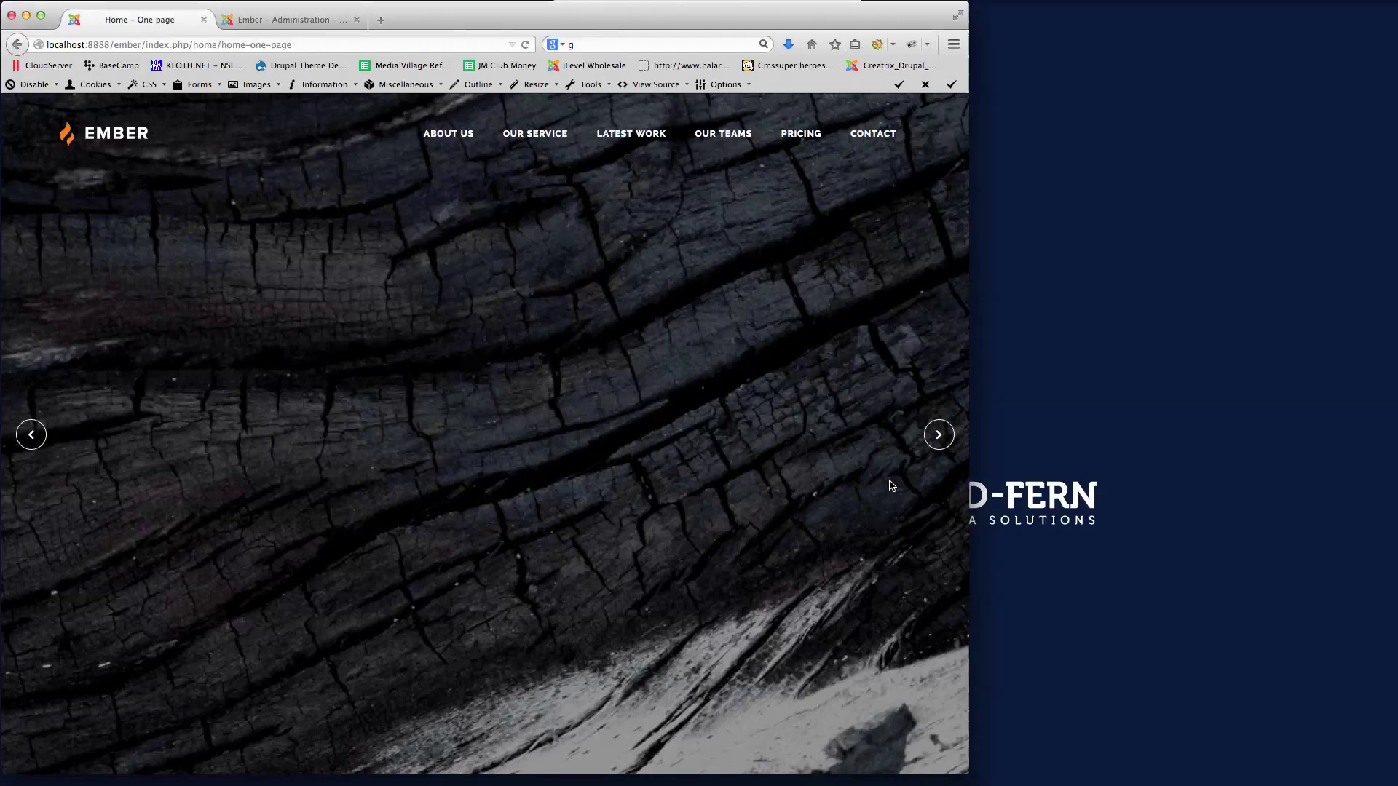
pyautogui.click(953, 434)
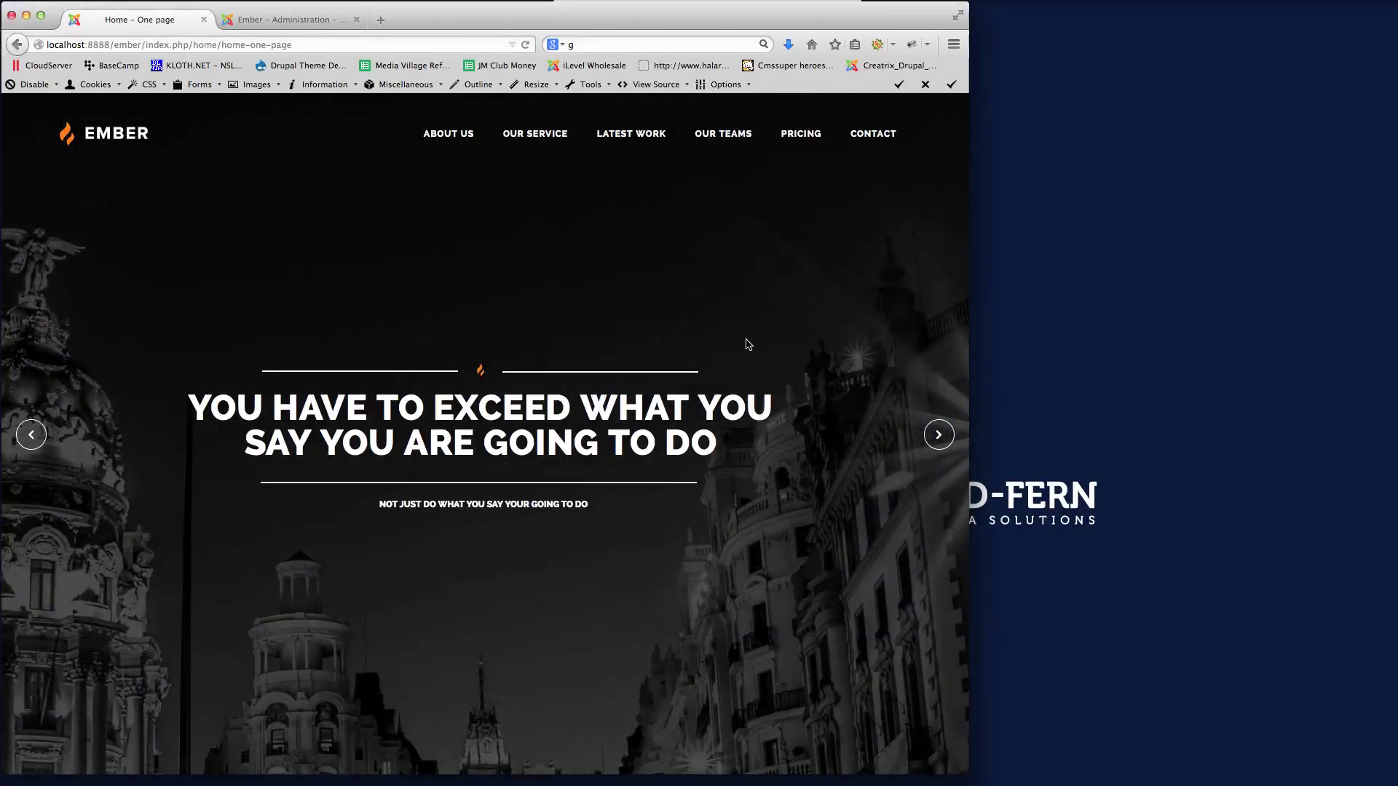
# - Go to Ember's home page and open the About Us page from the Pages menu
pyautogui.click(107, 138)
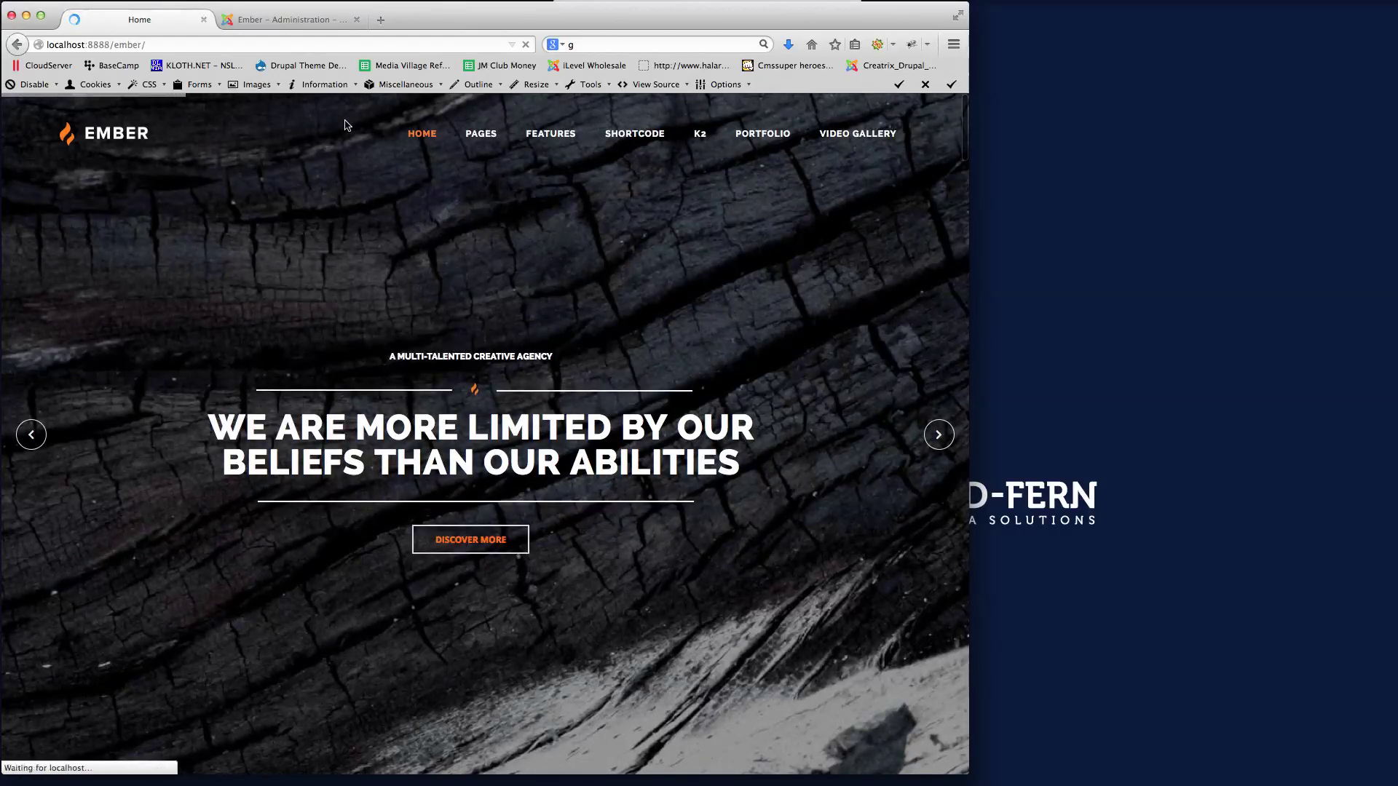
pyautogui.moveTo(488, 144)
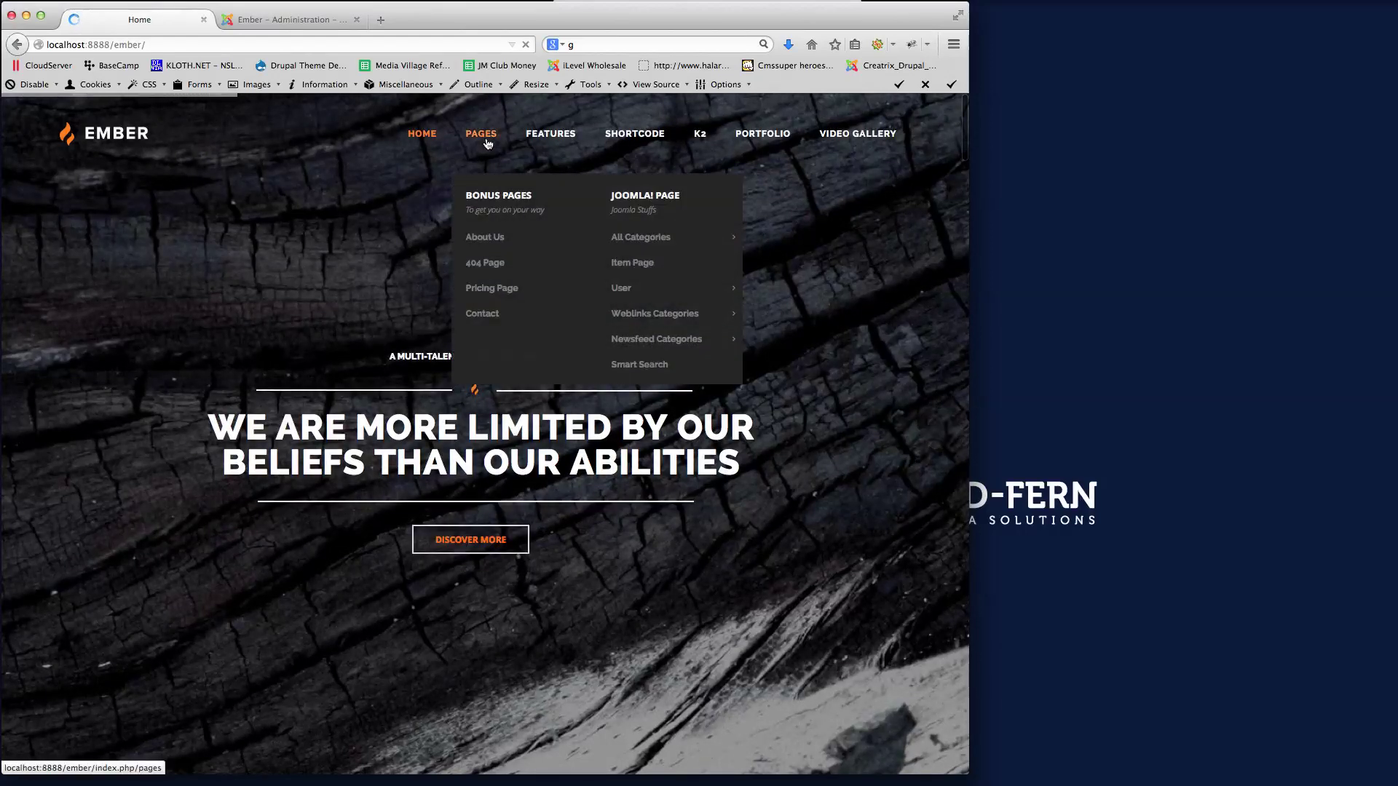
pyautogui.click(488, 238)
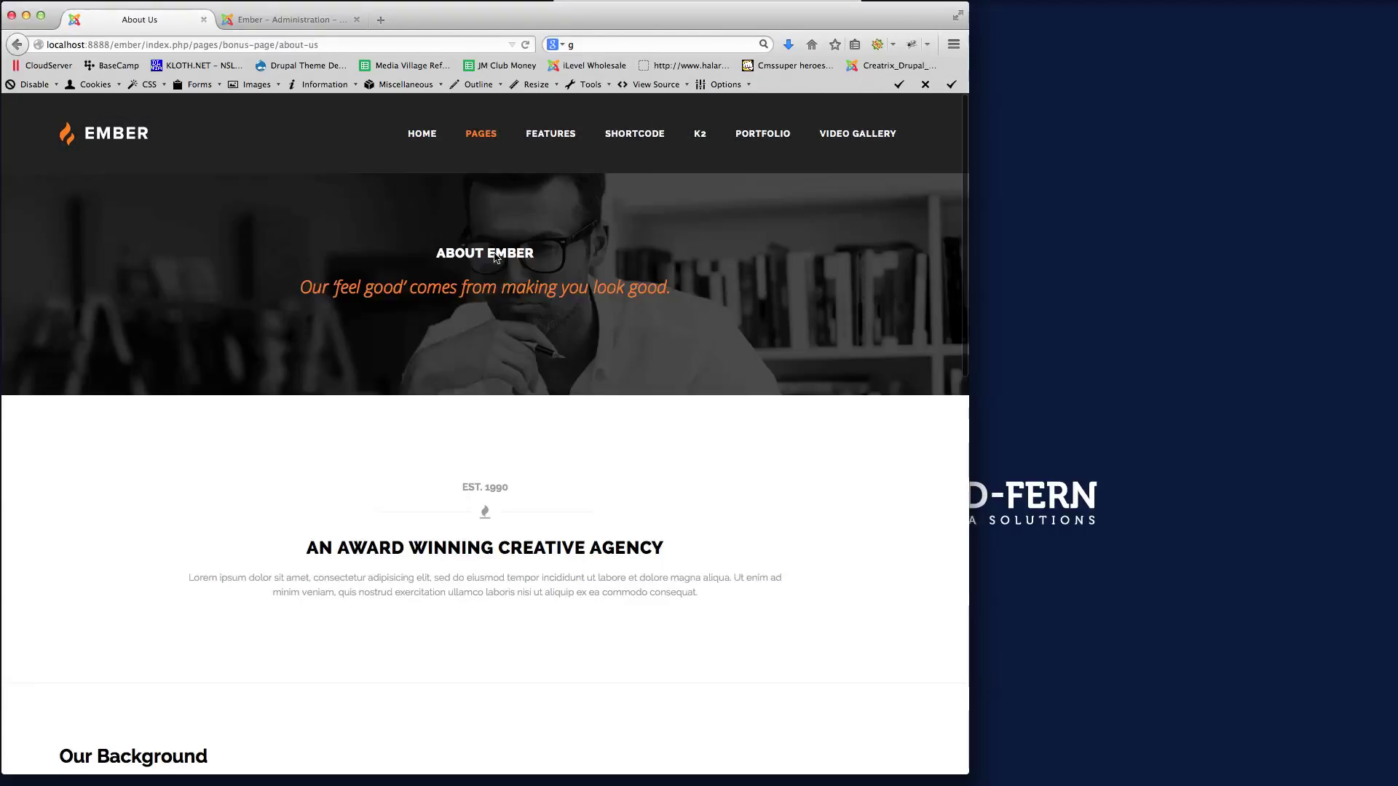
# - Return home and scroll through the services, clients, contact form and footer sections
pyautogui.moveTo(422, 139)
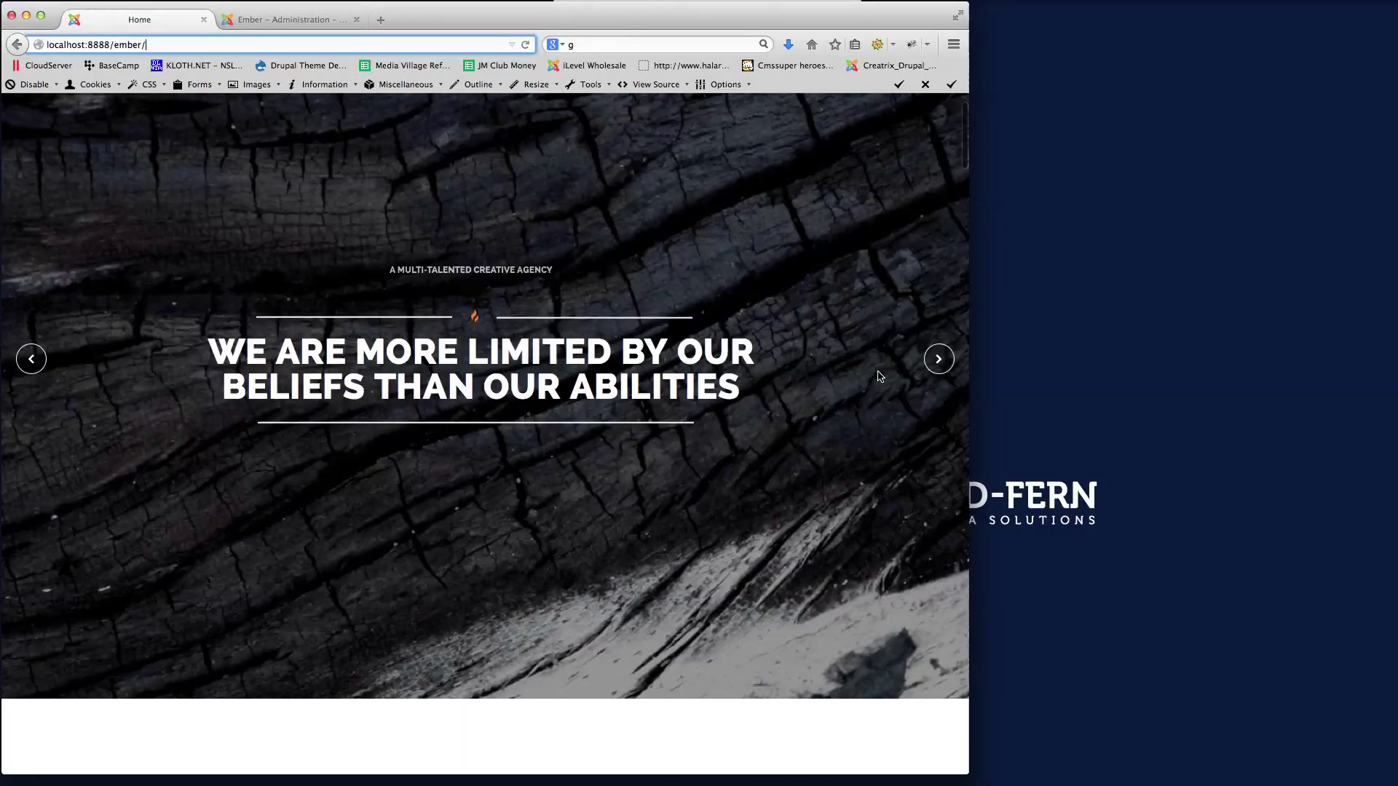
pyautogui.scroll(-10, 876, 371)
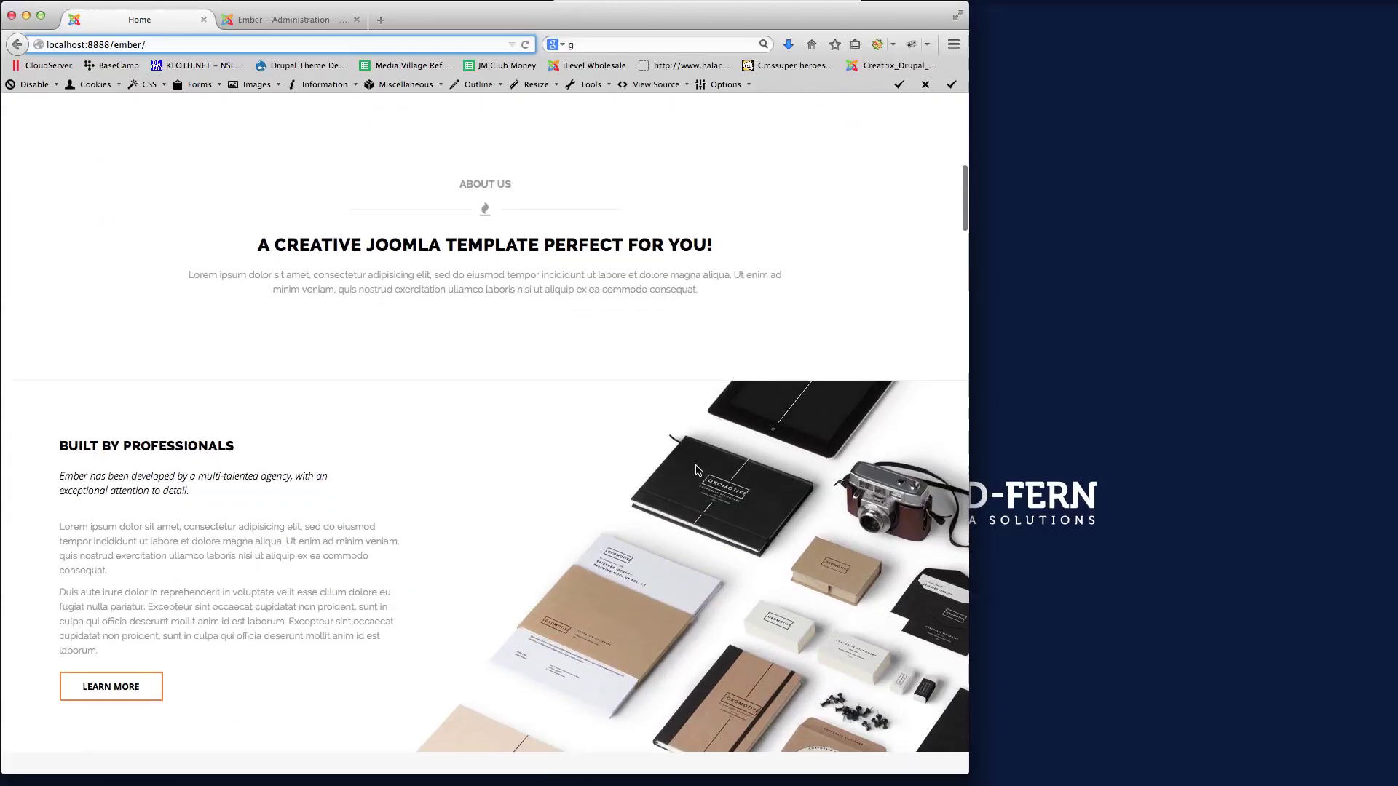
pyautogui.scroll(-12, 696, 469)
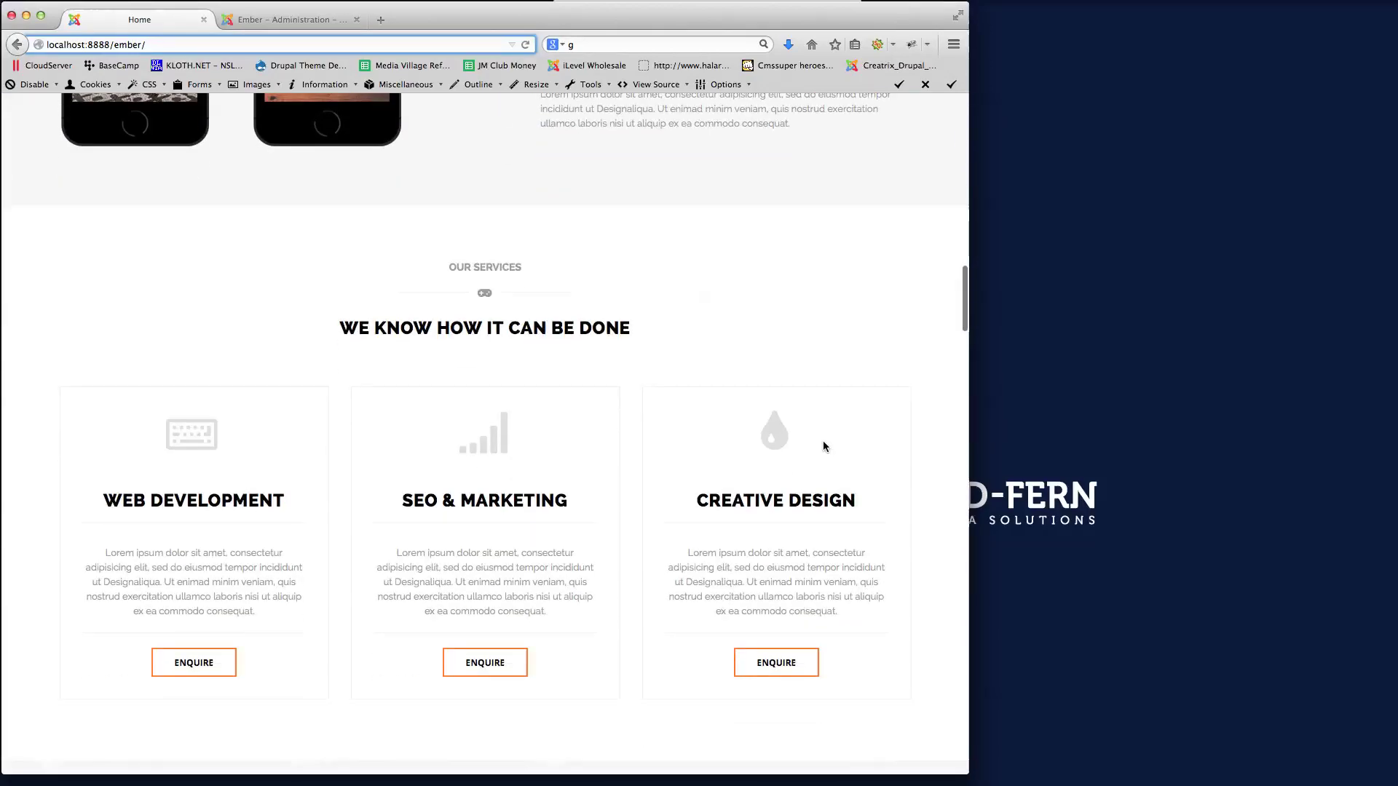
pyautogui.scroll(-10, 824, 445)
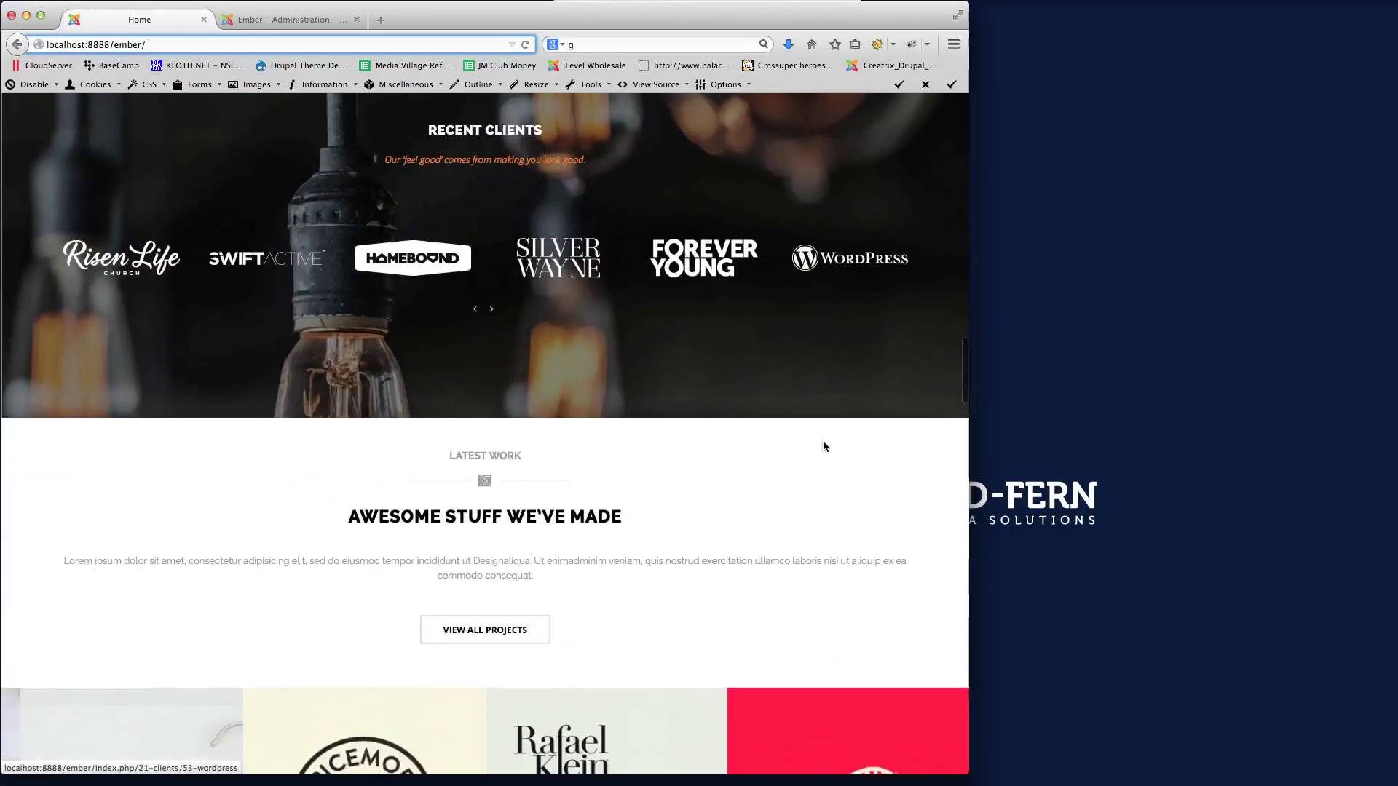
pyautogui.scroll(-15, 824, 445)
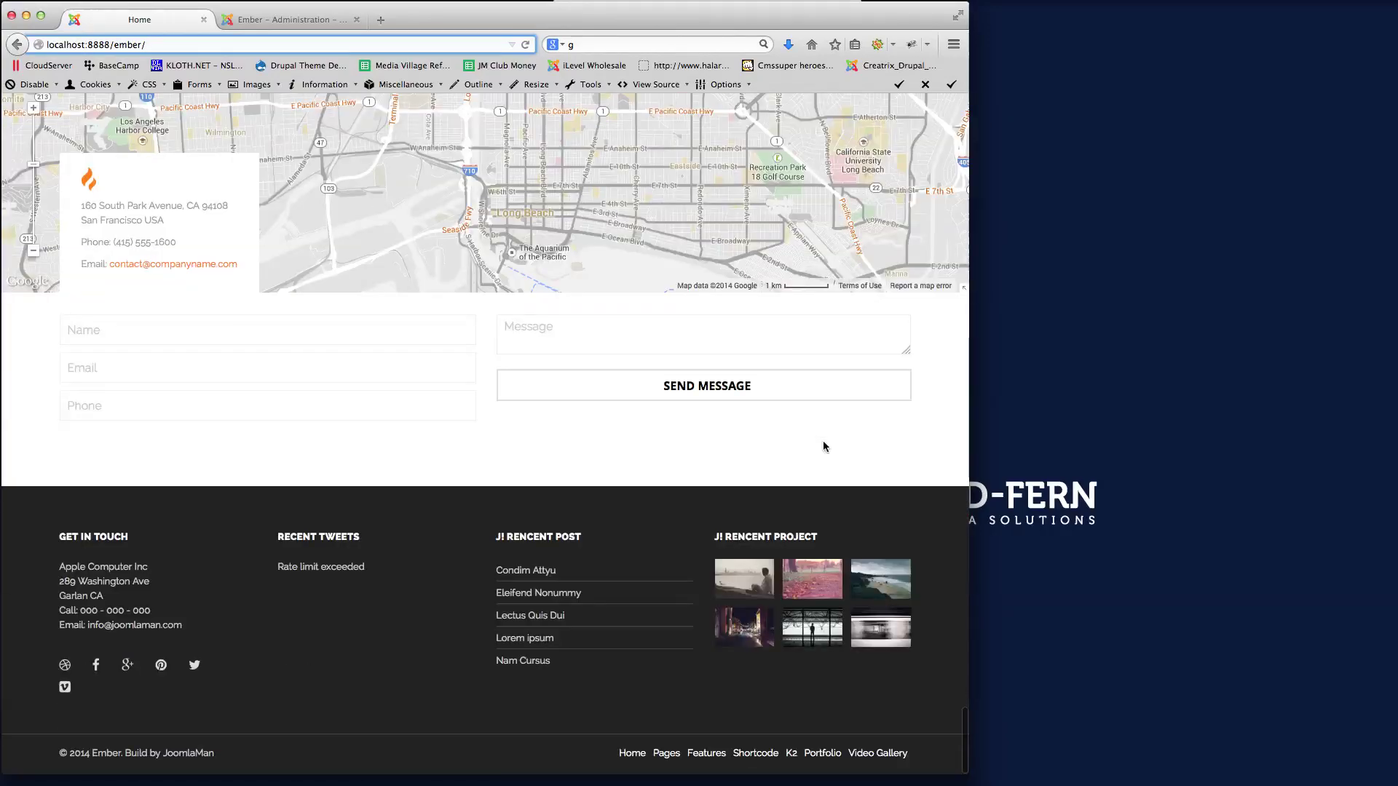
pyautogui.scroll(20, 824, 446)
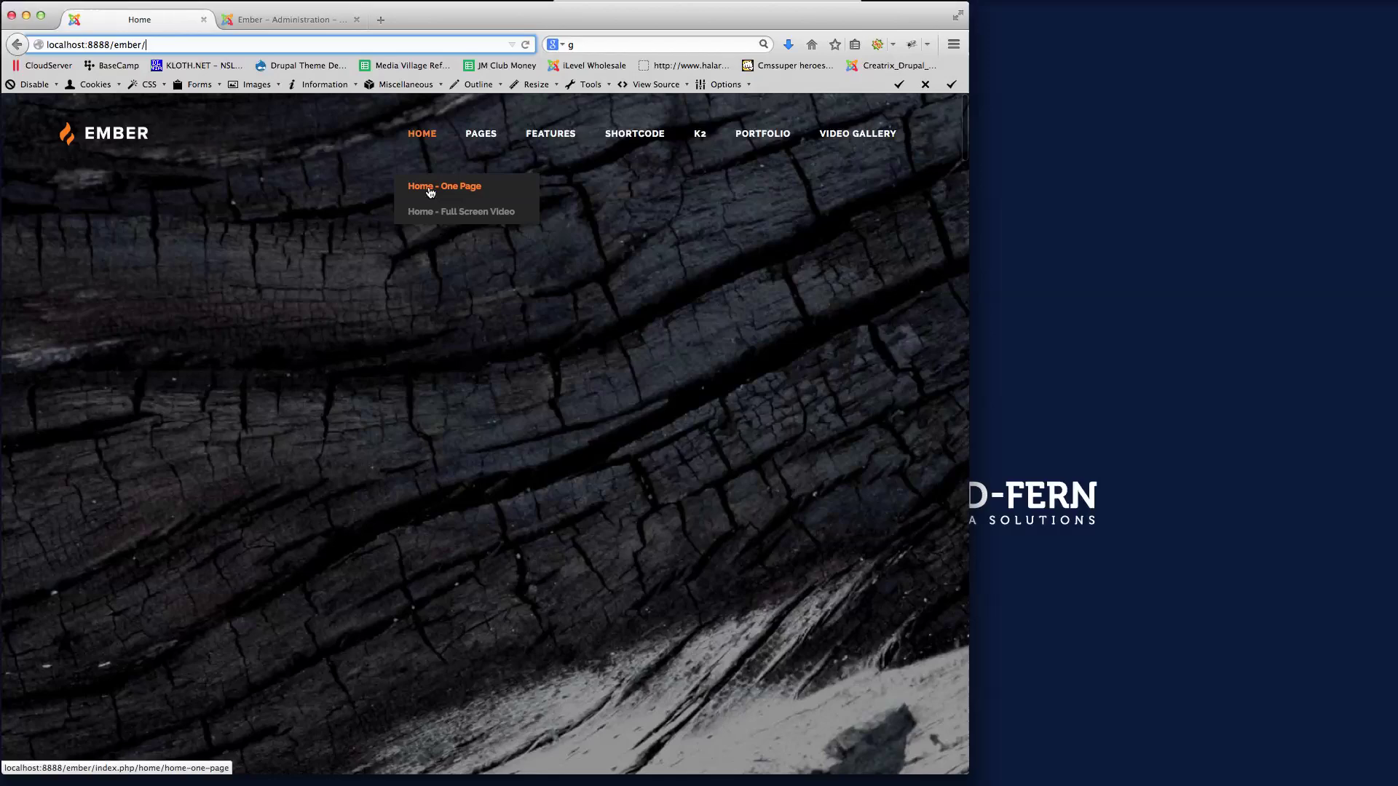
# - Open Home - One Page and jump to Our Services, Latest Work, Our Teams and Pricing
pyautogui.click(465, 188)
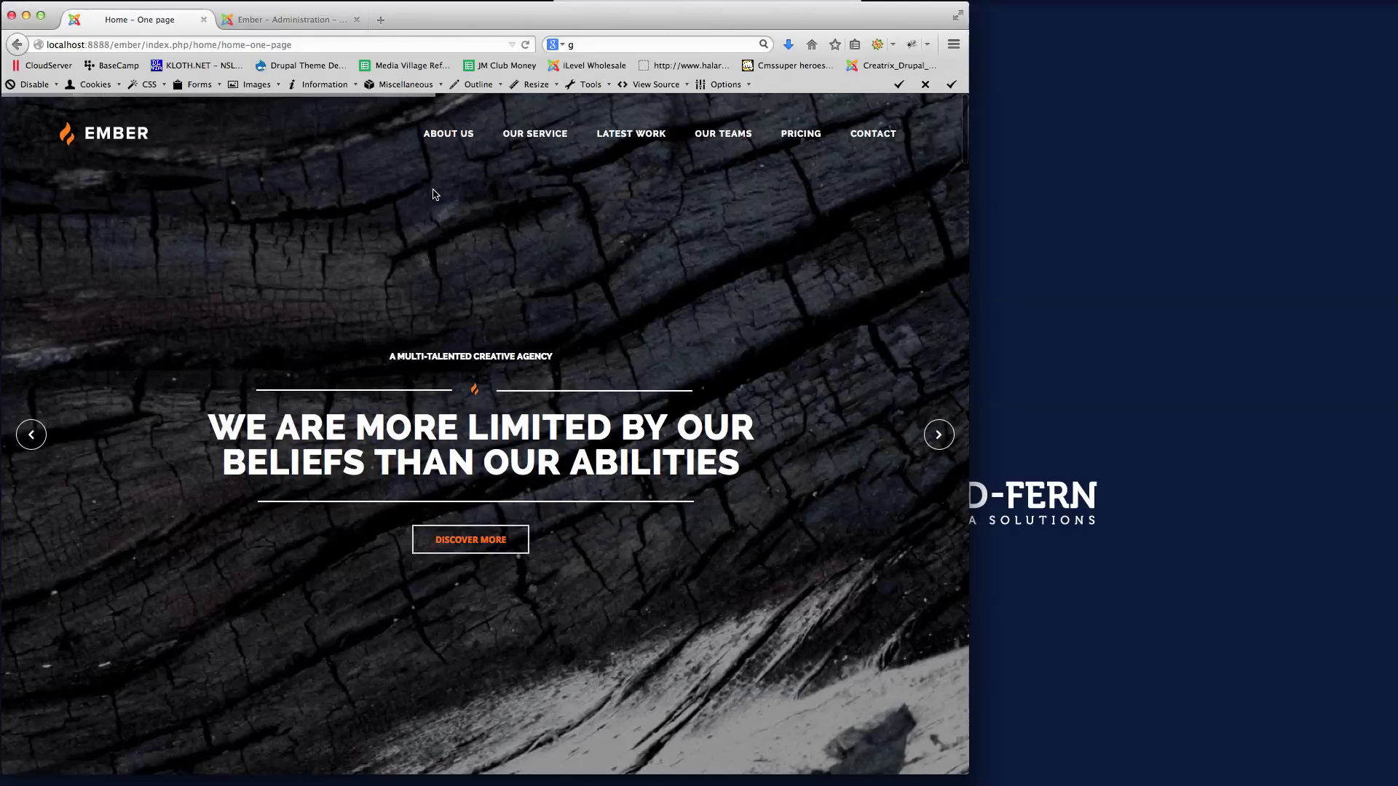
pyautogui.click(530, 137)
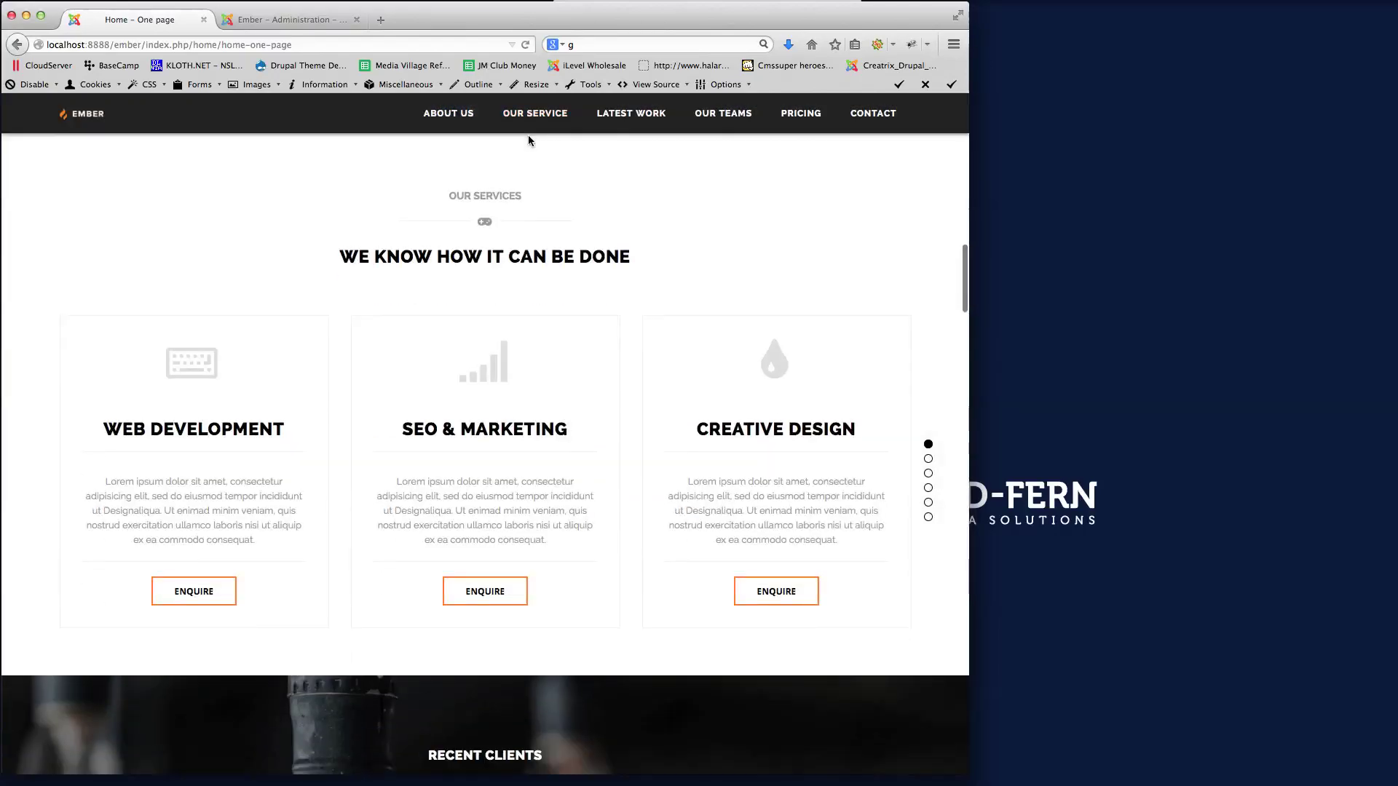
pyautogui.click(617, 120)
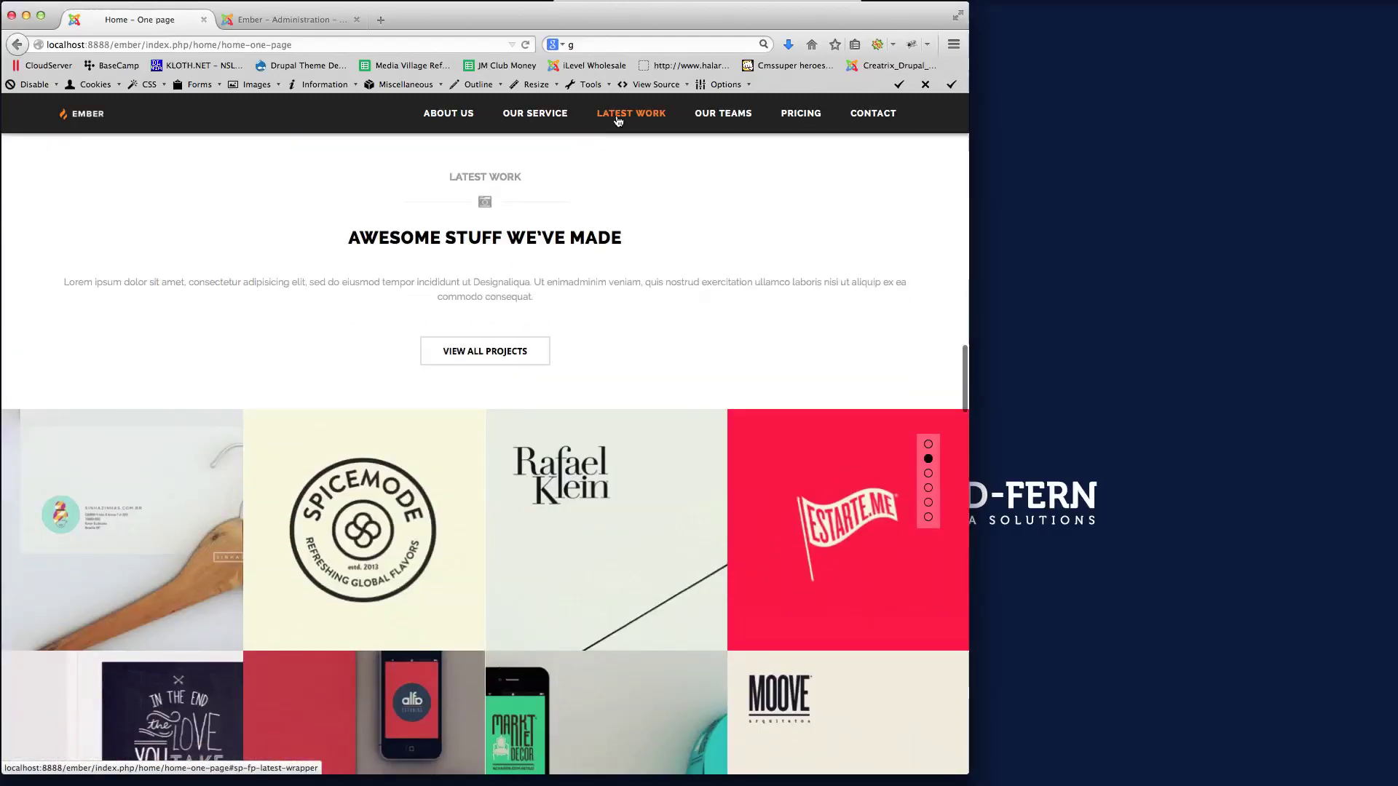
pyautogui.click(733, 115)
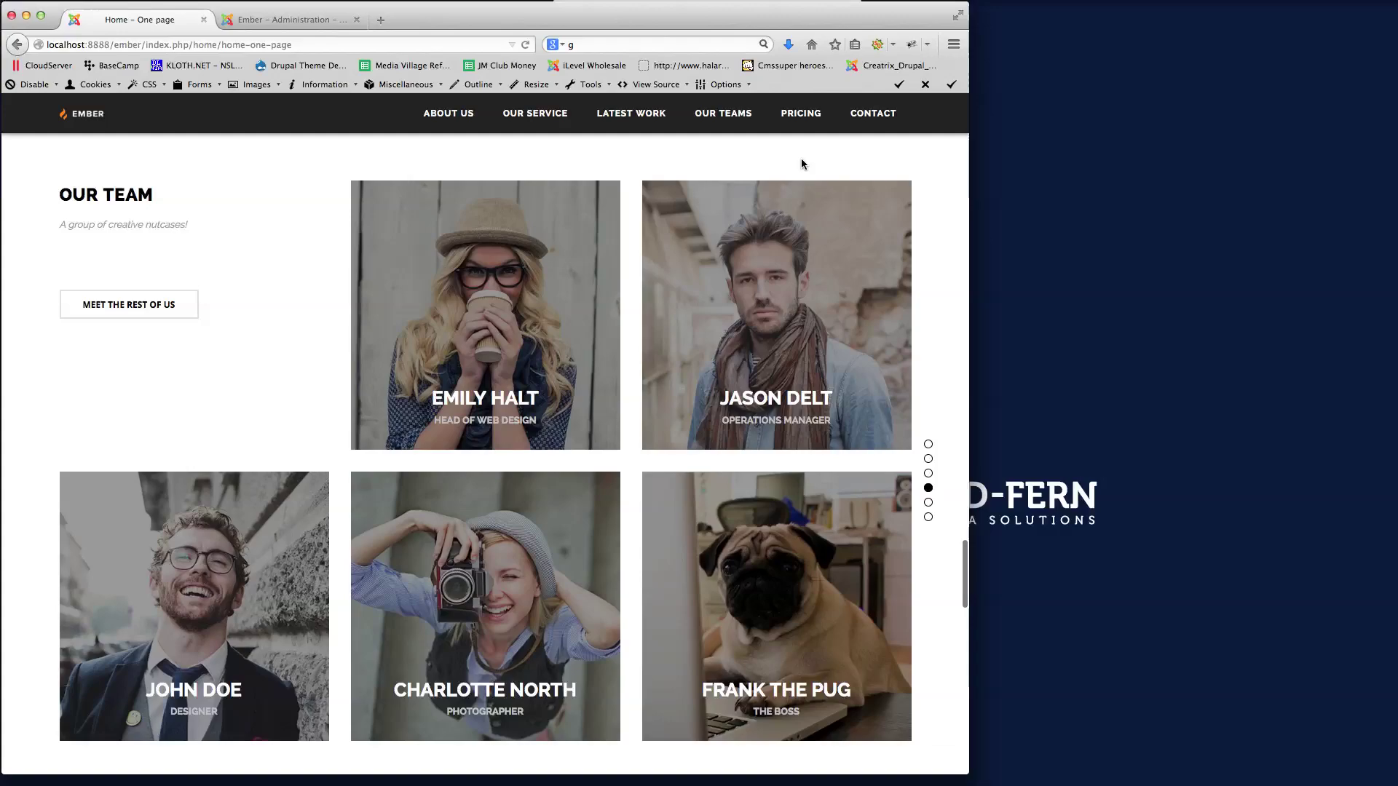
pyautogui.click(799, 118)
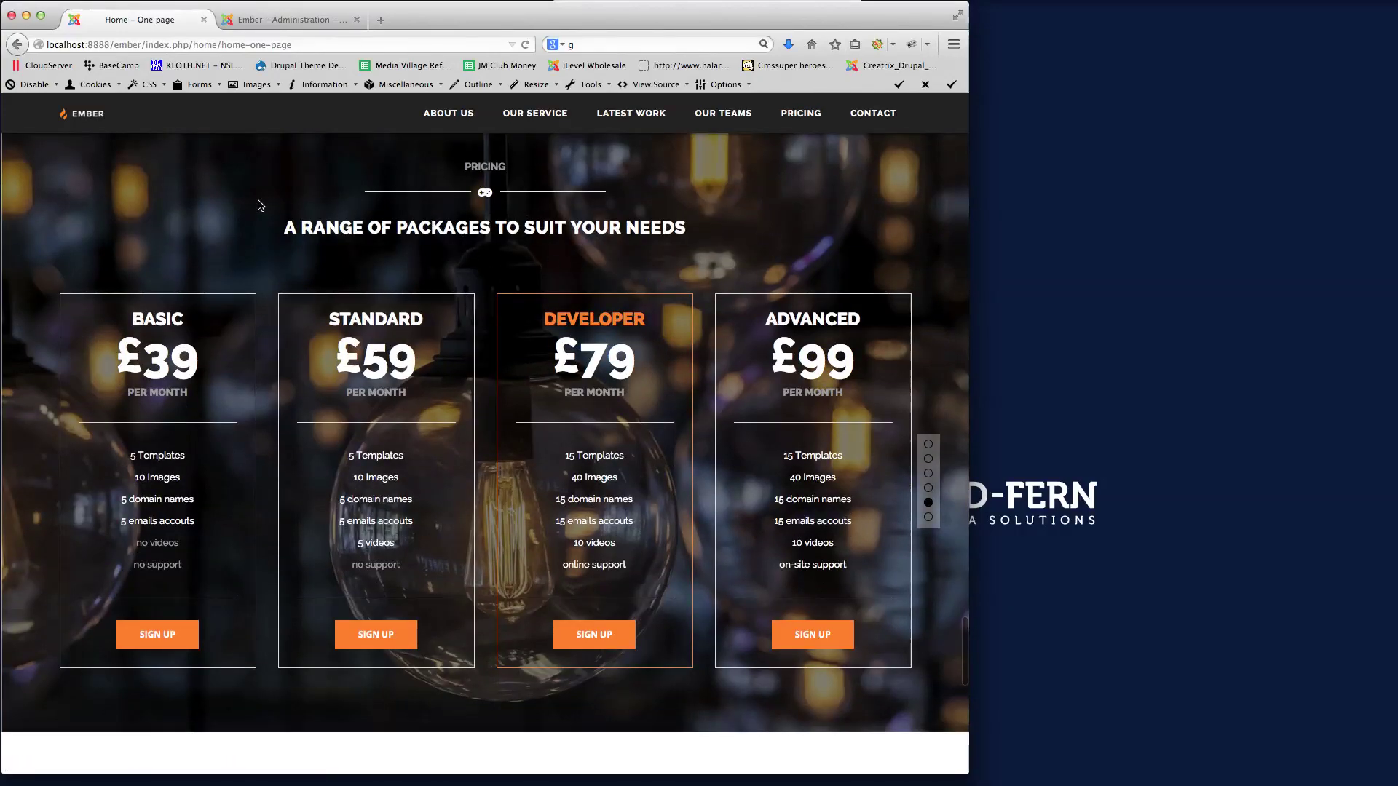
pyautogui.scroll(20, 457, 169)
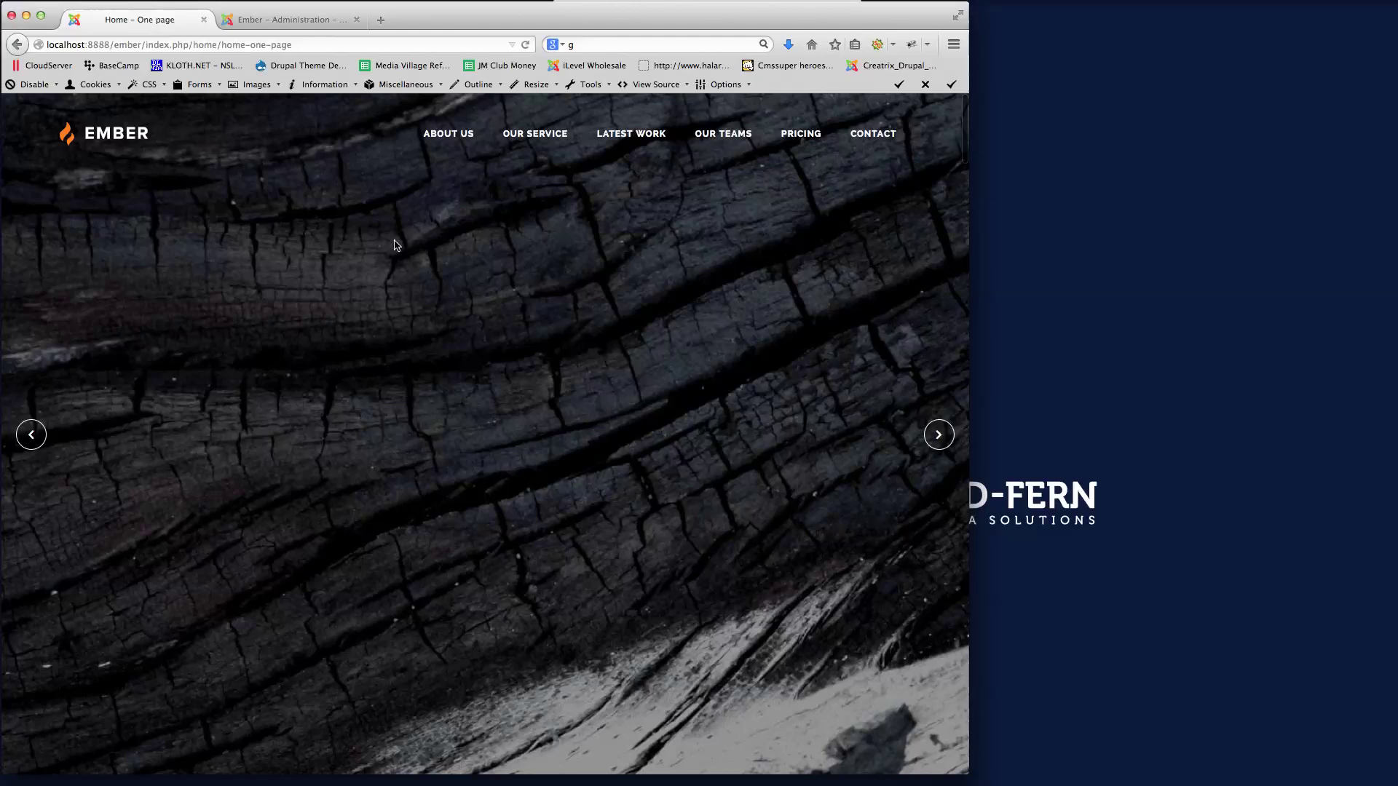
# - Reload the one-page home and scroll to Recent Clients between Our Services and Latest Work
pyautogui.press('super+l')
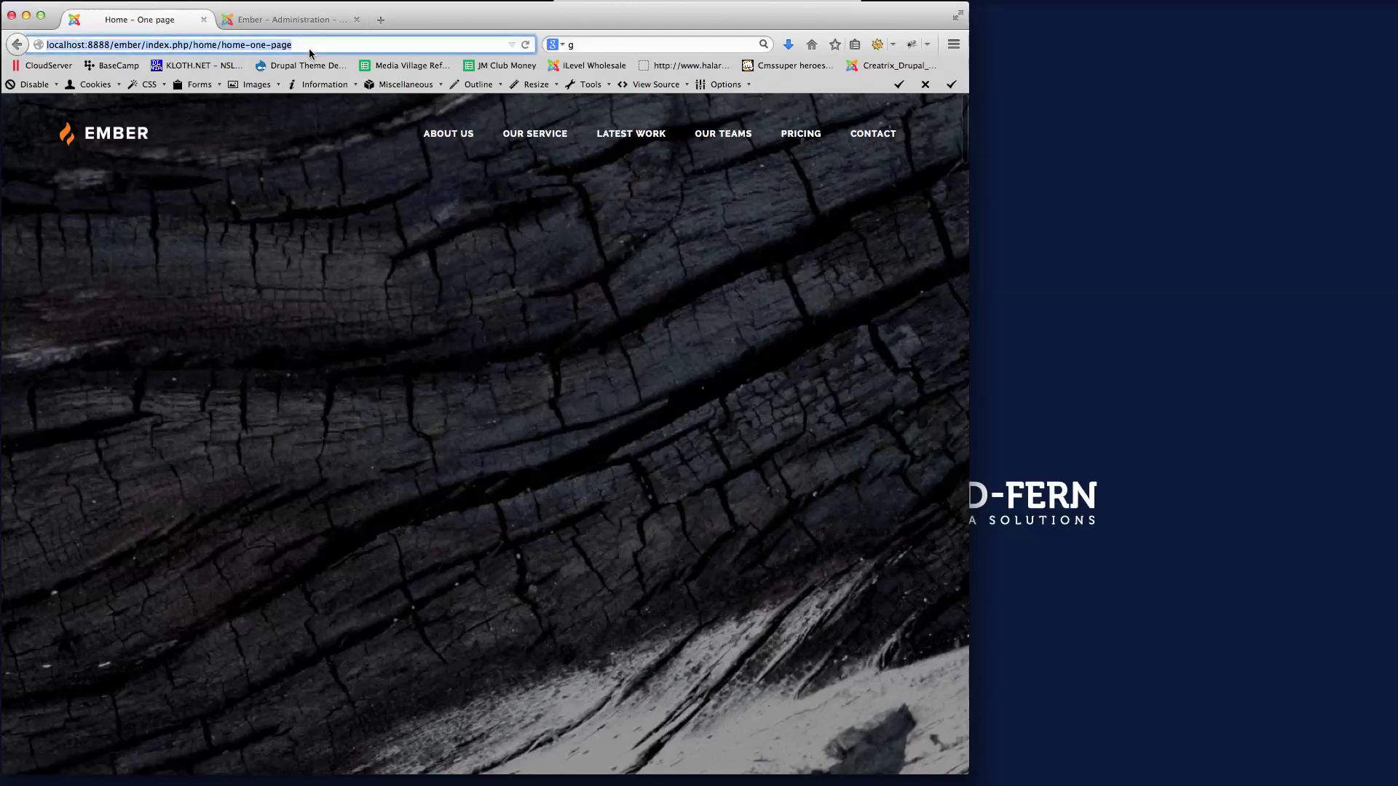
pyautogui.press('Return')
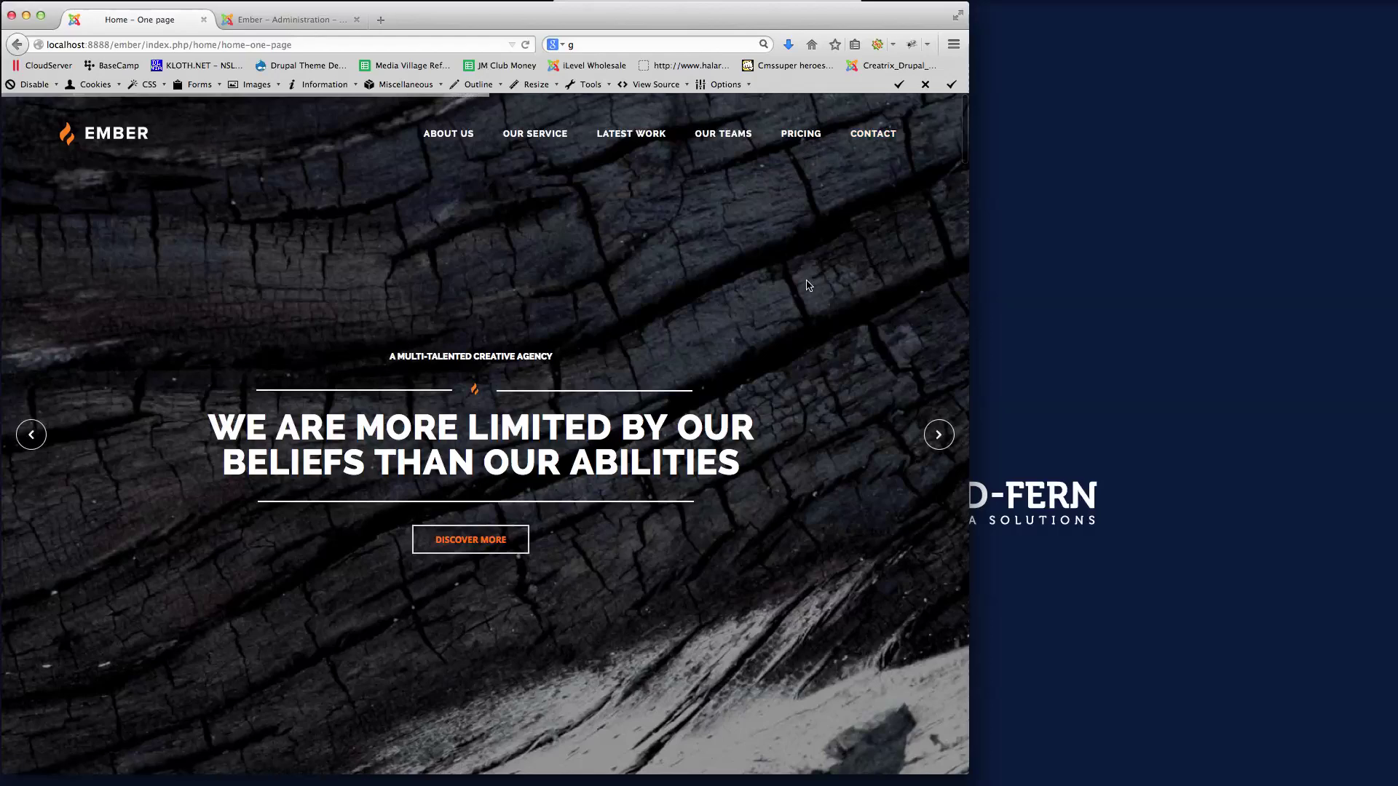
pyautogui.scroll(-2, 785, 291)
pyautogui.scroll(-10, 784, 291)
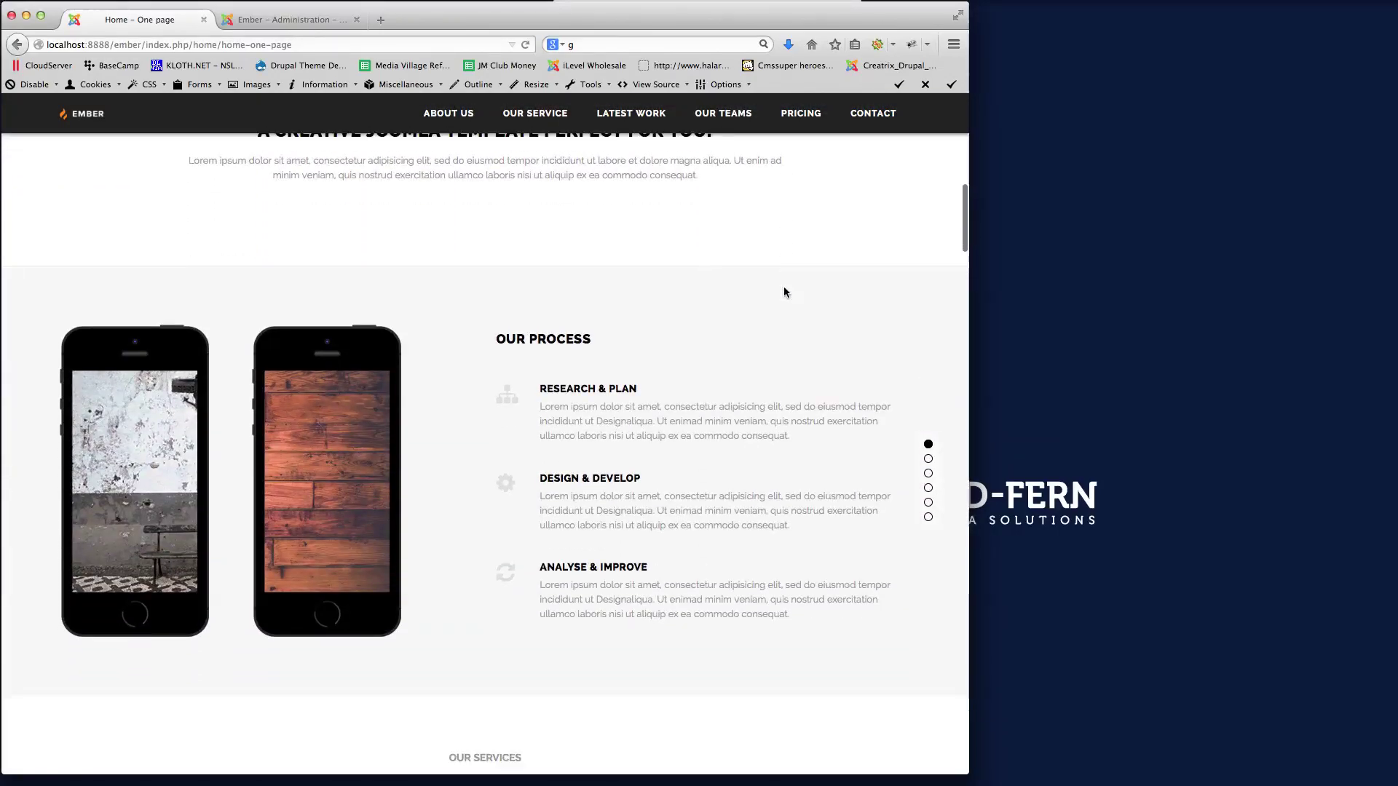
pyautogui.scroll(-8, 785, 292)
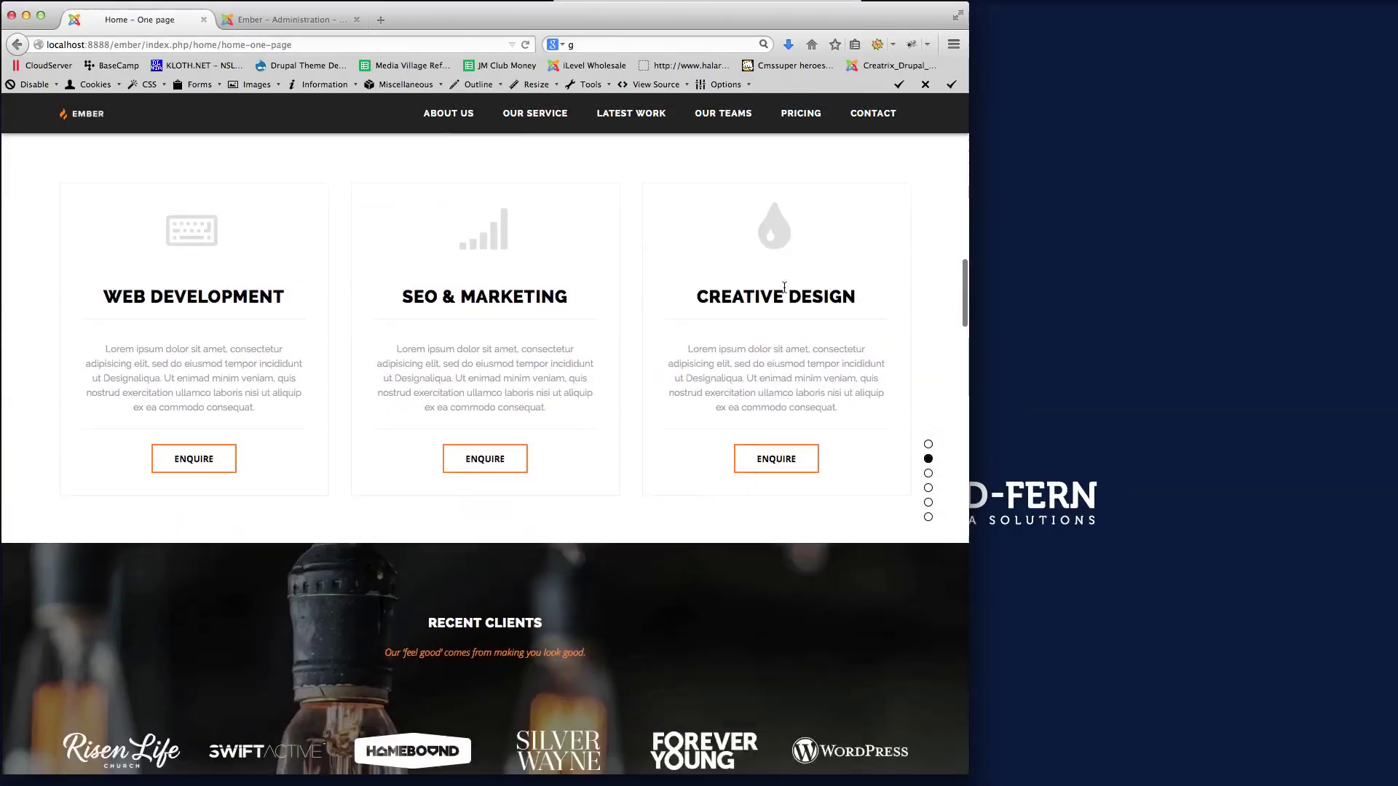
pyautogui.scroll(-2, 784, 292)
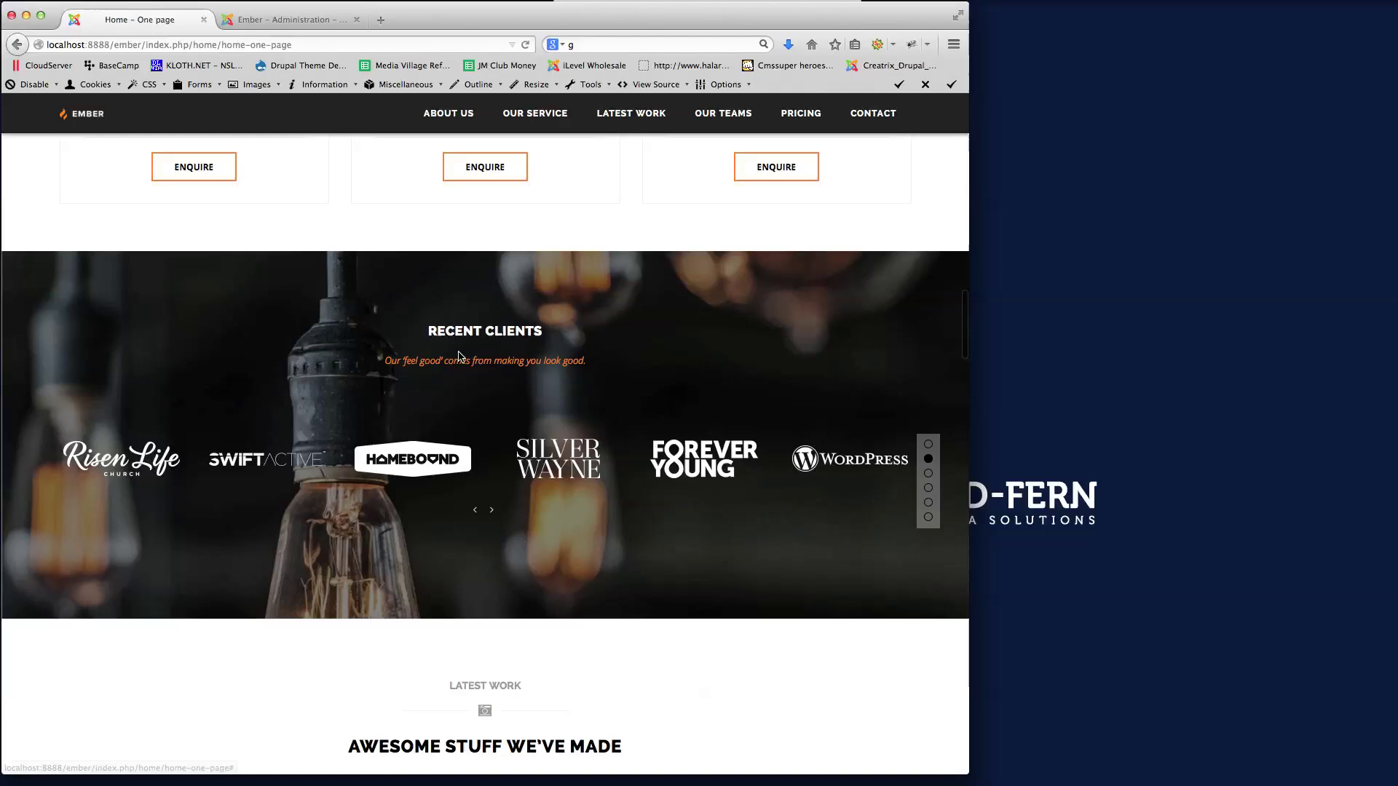
pyautogui.scroll(20, 645, 505)
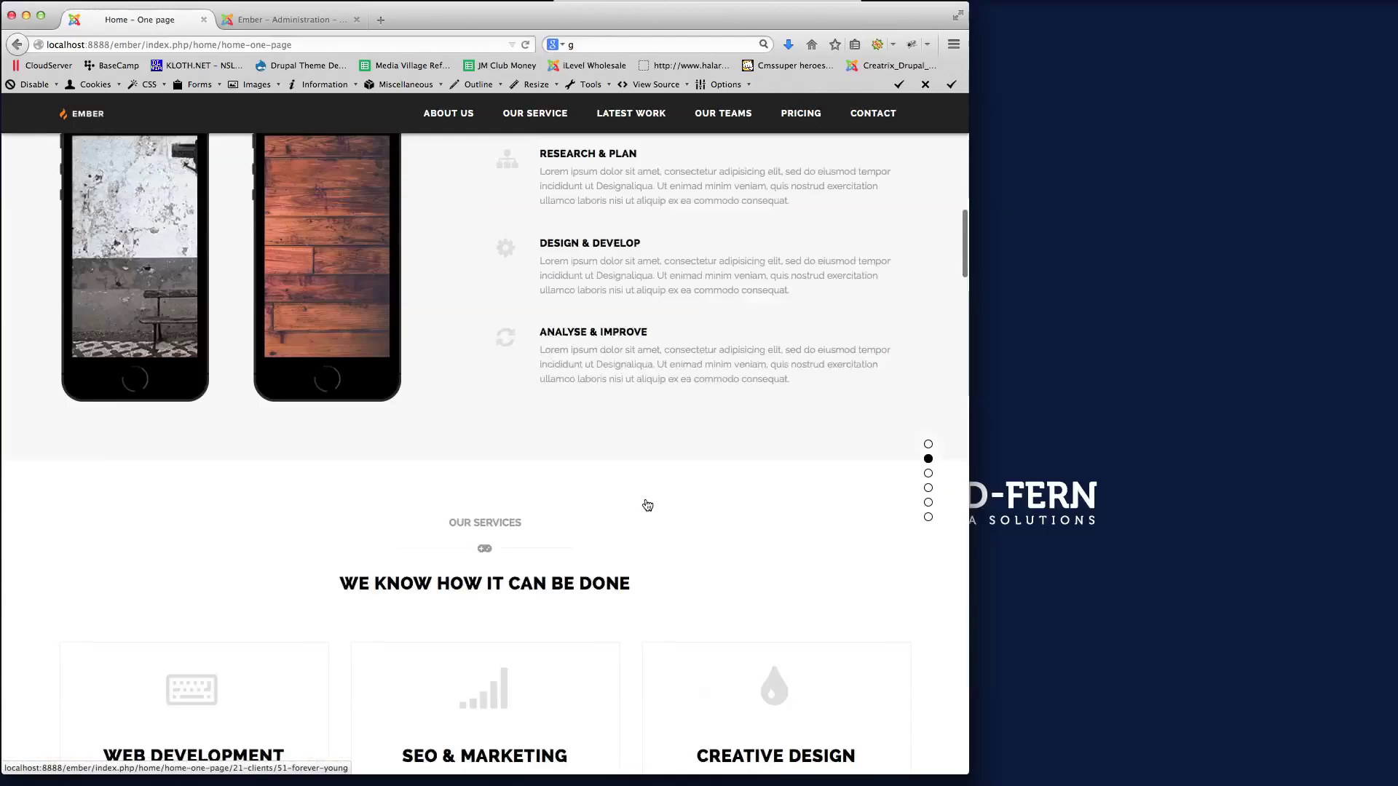
# - List the One Page menu's six items in the admin and compare with the live navigation
pyautogui.click(287, 19)
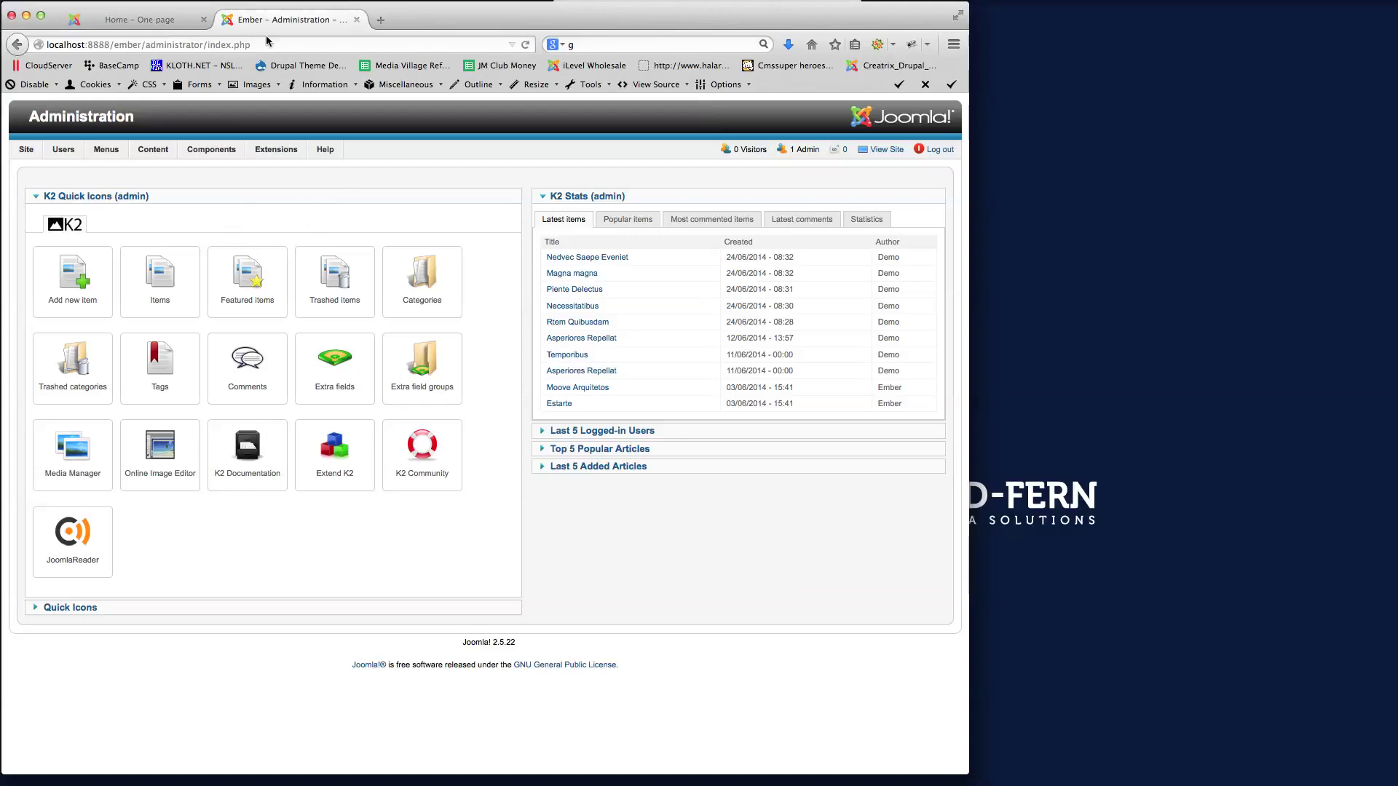
pyautogui.click(249, 195)
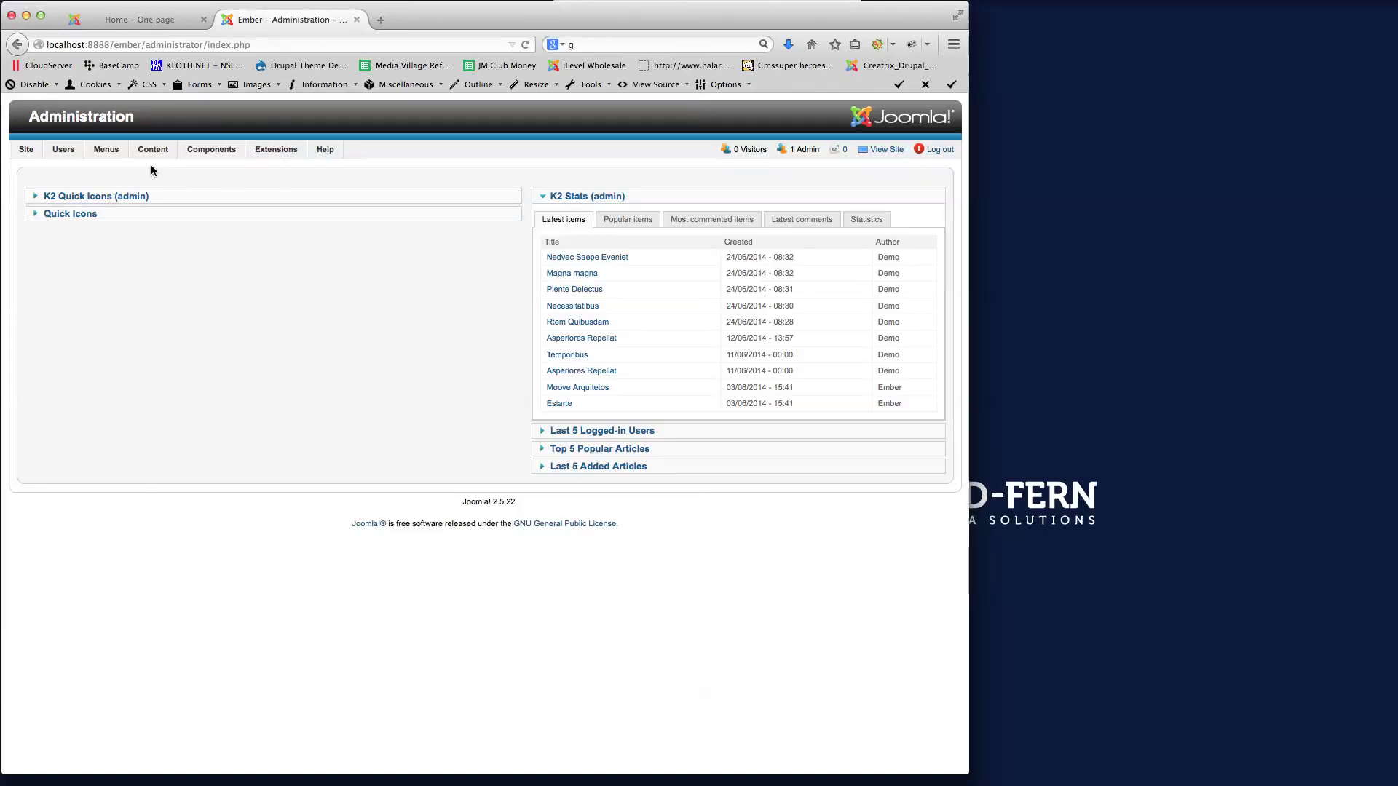
pyautogui.moveTo(107, 150)
pyautogui.moveTo(111, 185)
pyautogui.moveTo(120, 268)
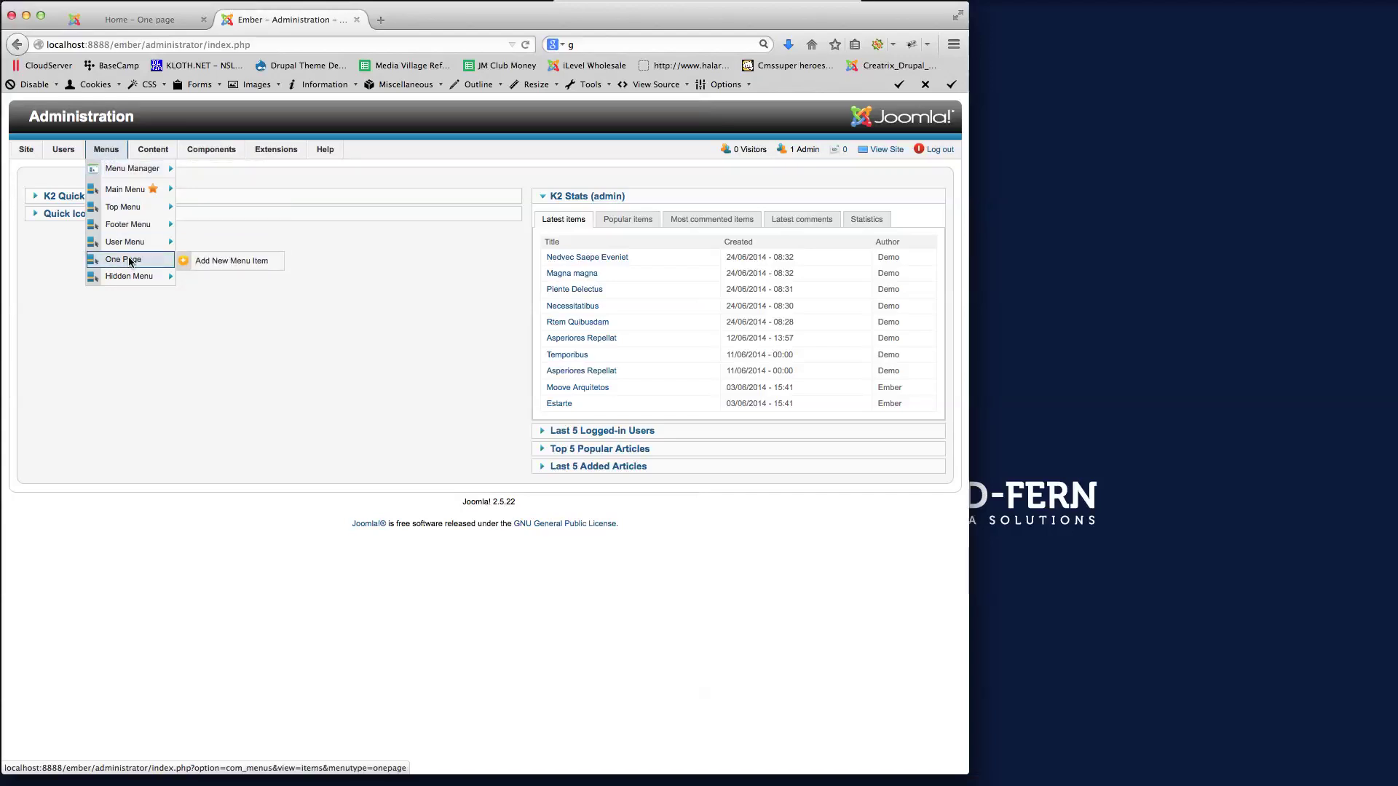
pyautogui.click(121, 262)
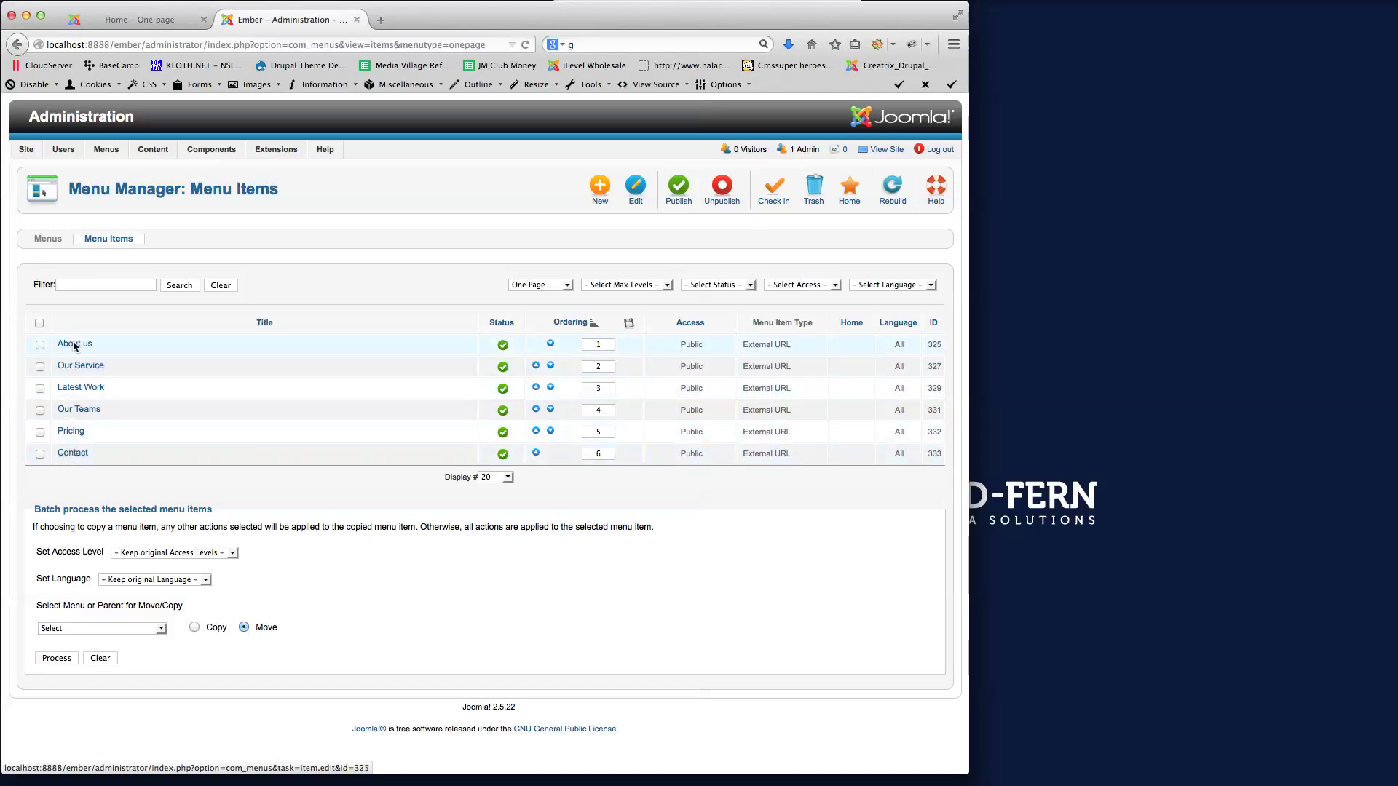
pyautogui.click(135, 22)
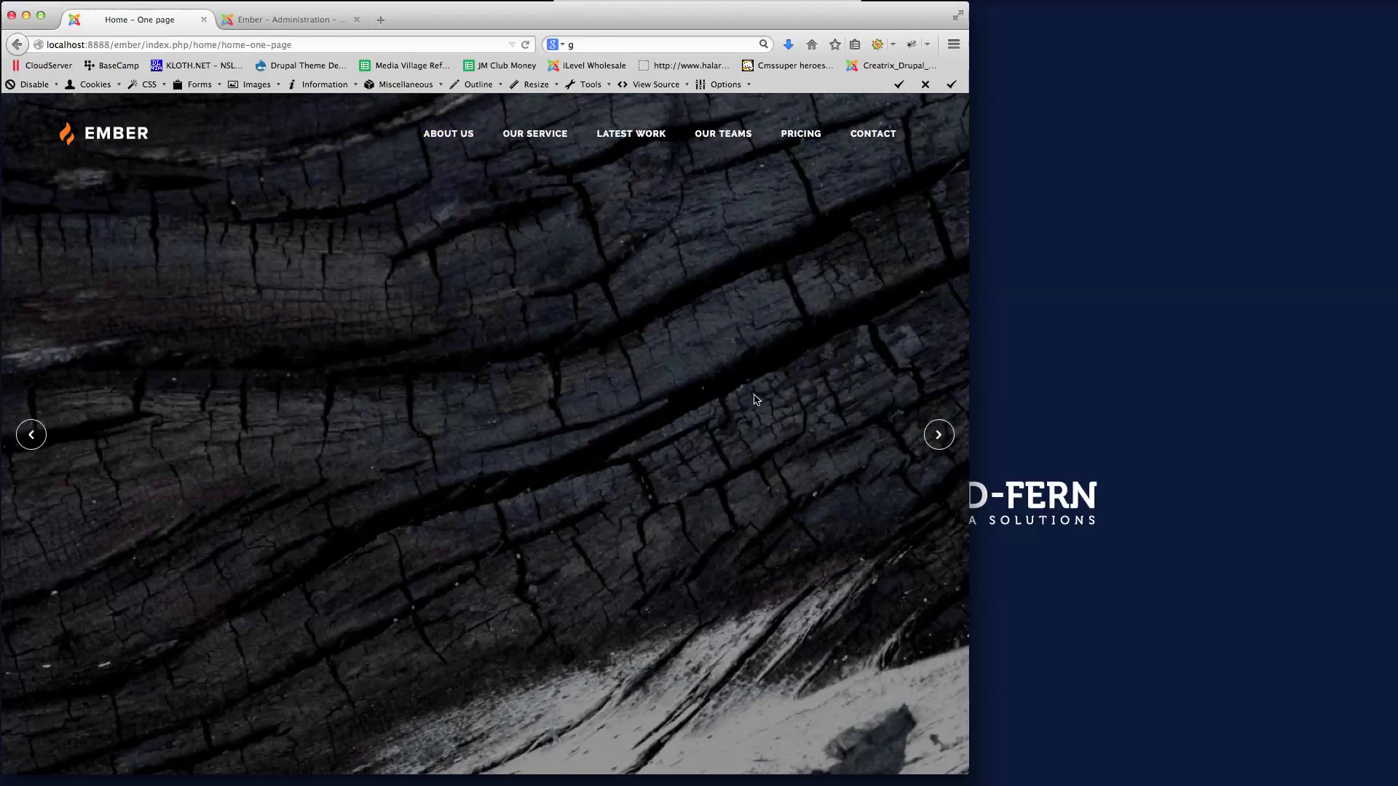
pyautogui.click(312, 22)
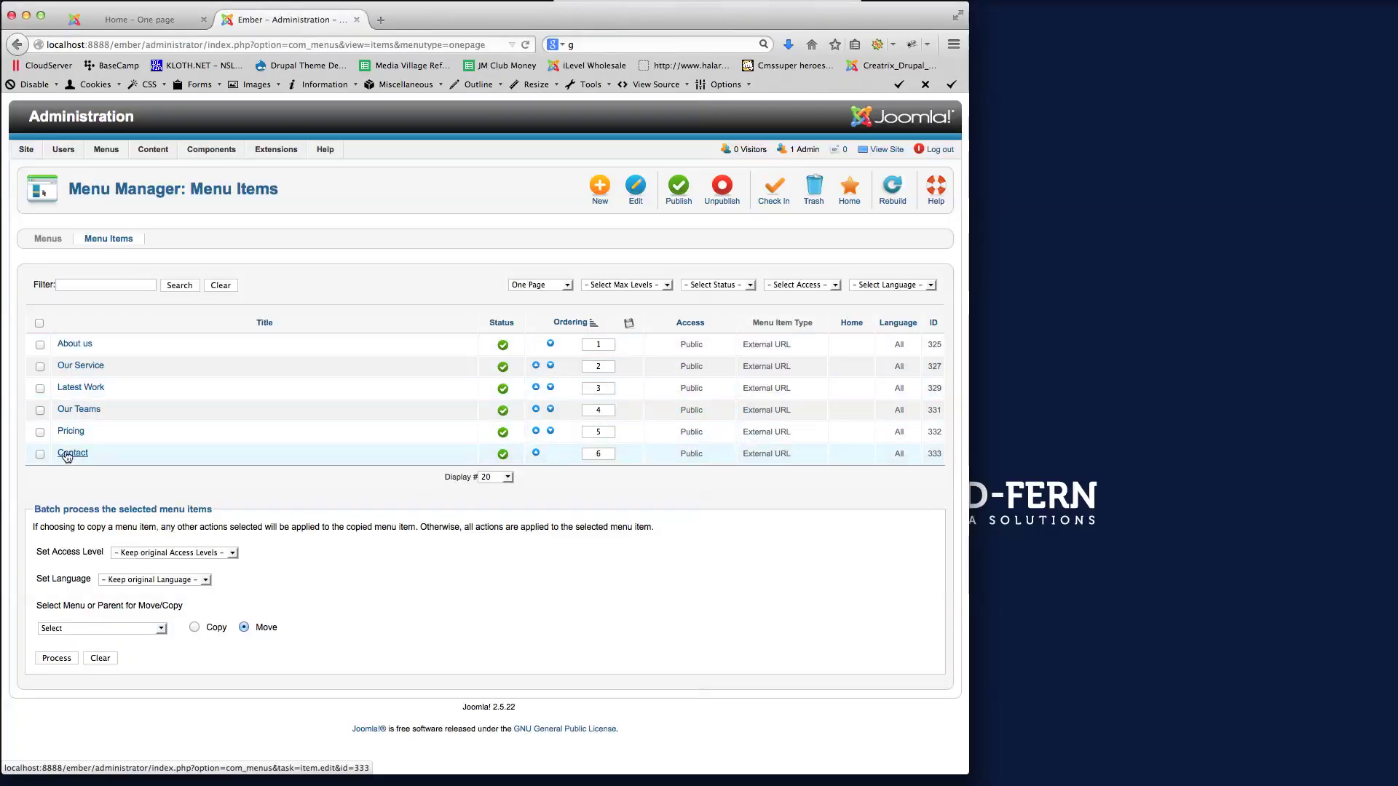
# - Create and save a 'Clients' External URL item with link # in the One Page menu
pyautogui.click(599, 191)
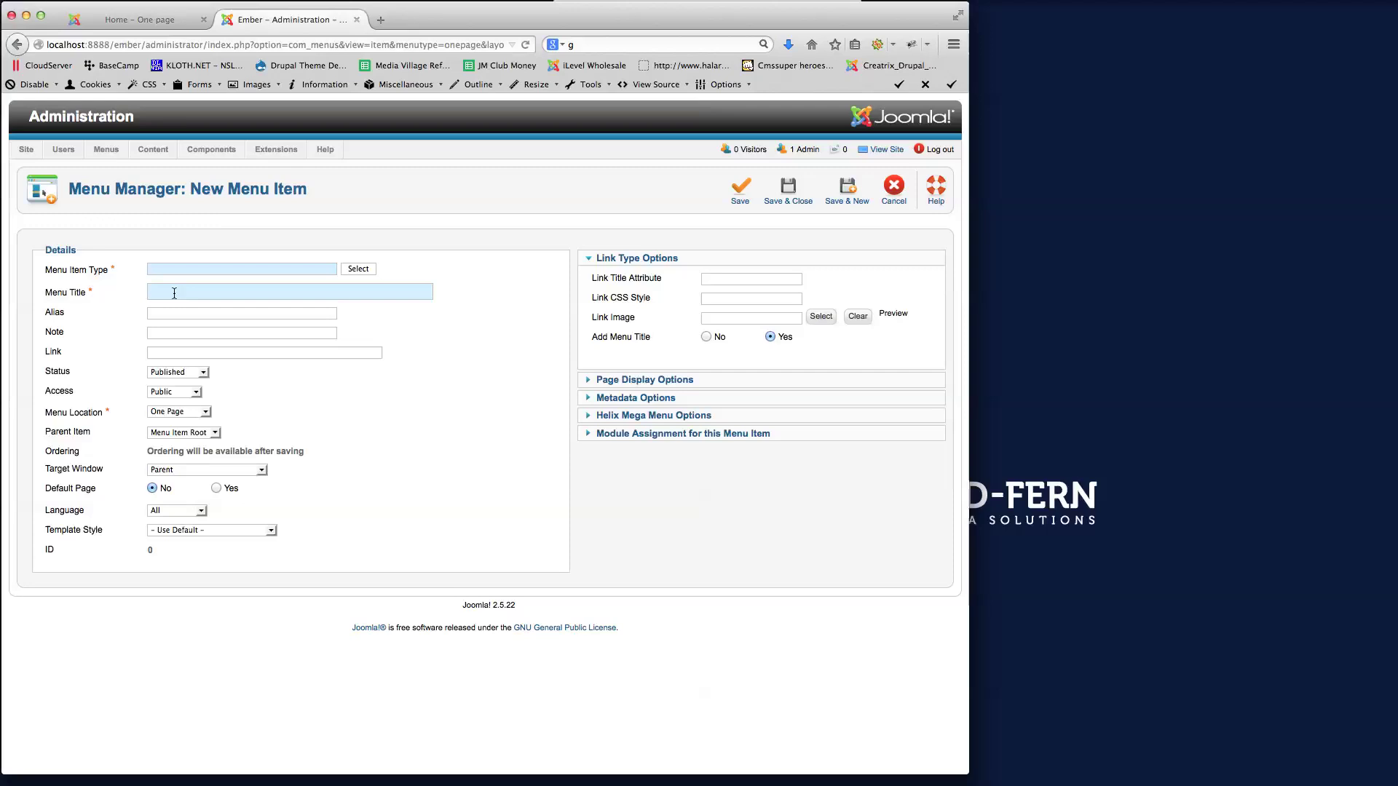
pyautogui.write('C')
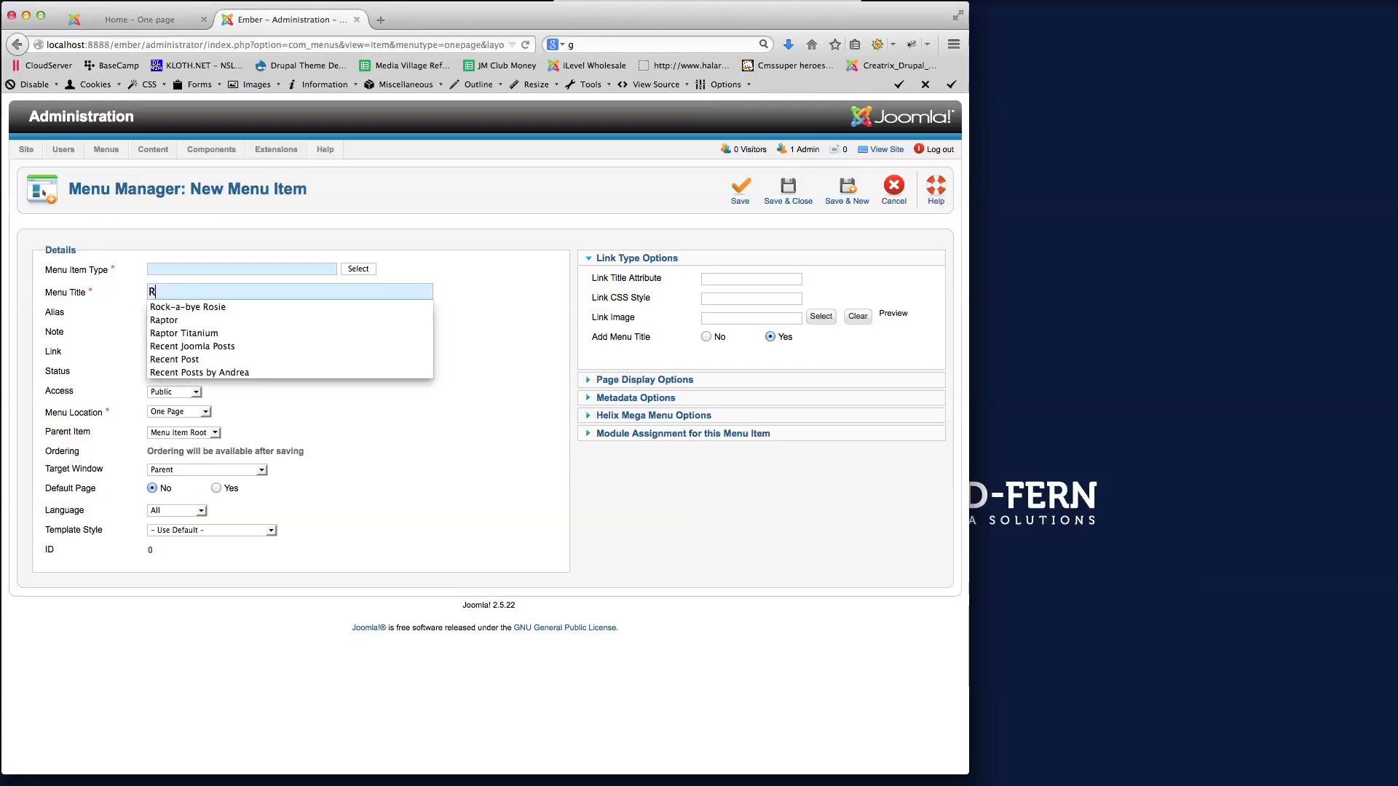
pyautogui.write('lients')
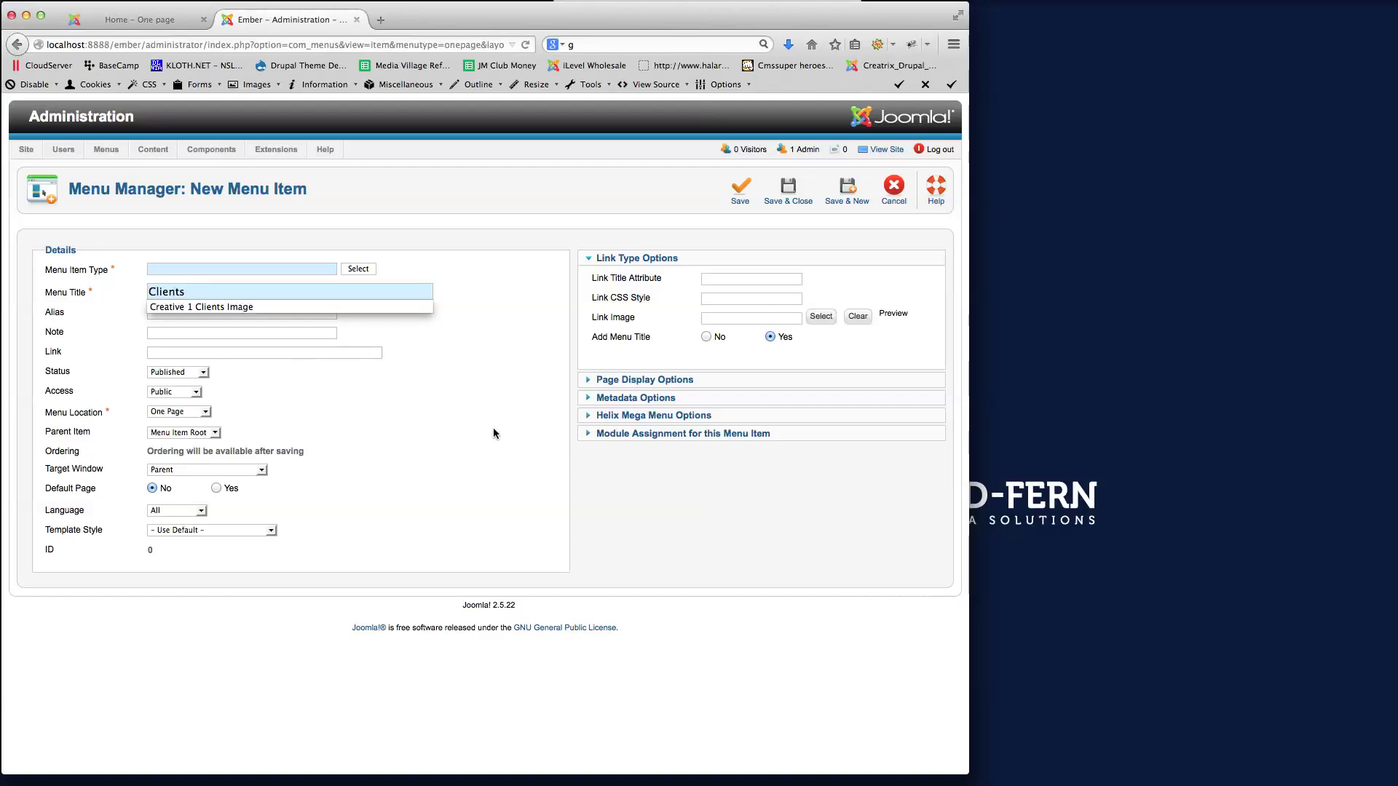
pyautogui.press('Escape')
pyautogui.click(356, 269)
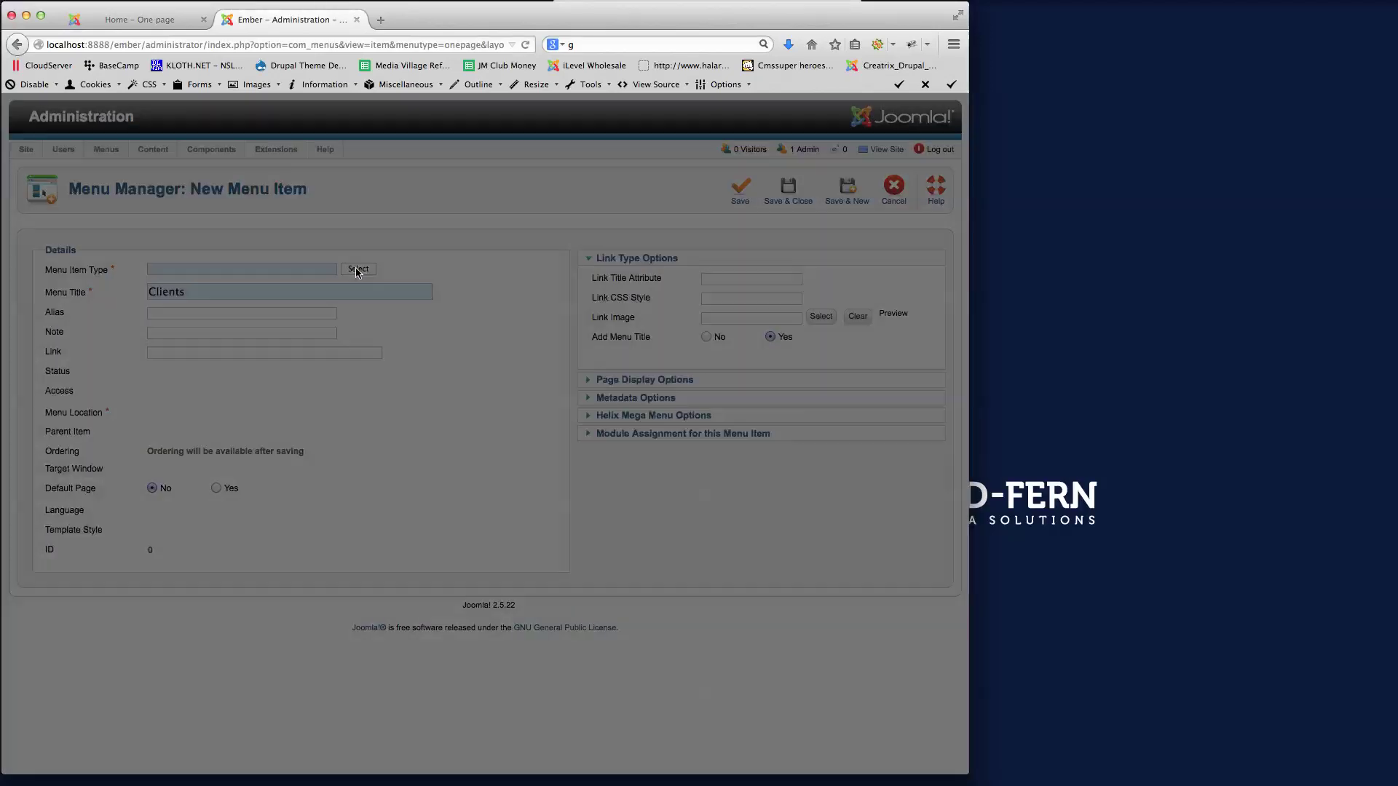
pyautogui.scroll(-3, 405, 566)
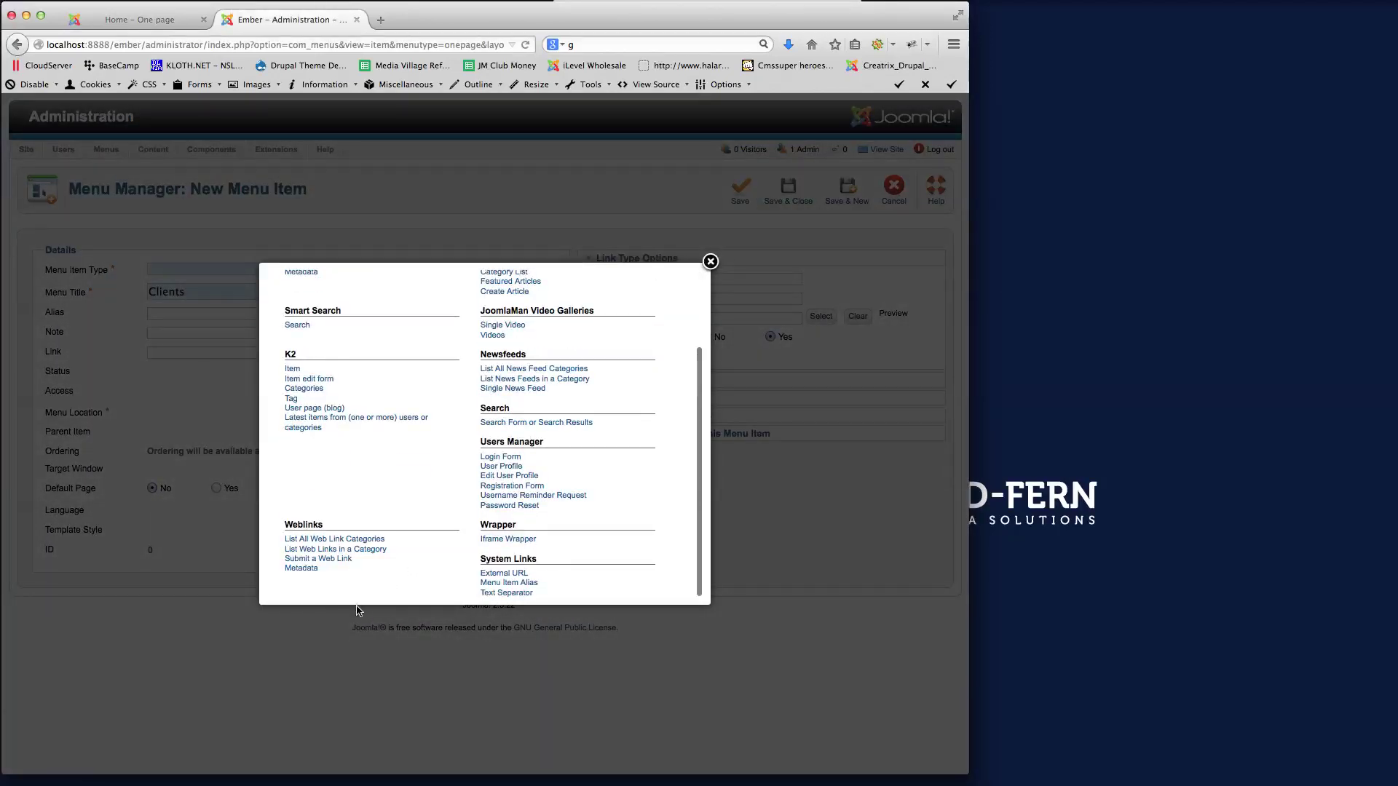
pyautogui.click(497, 574)
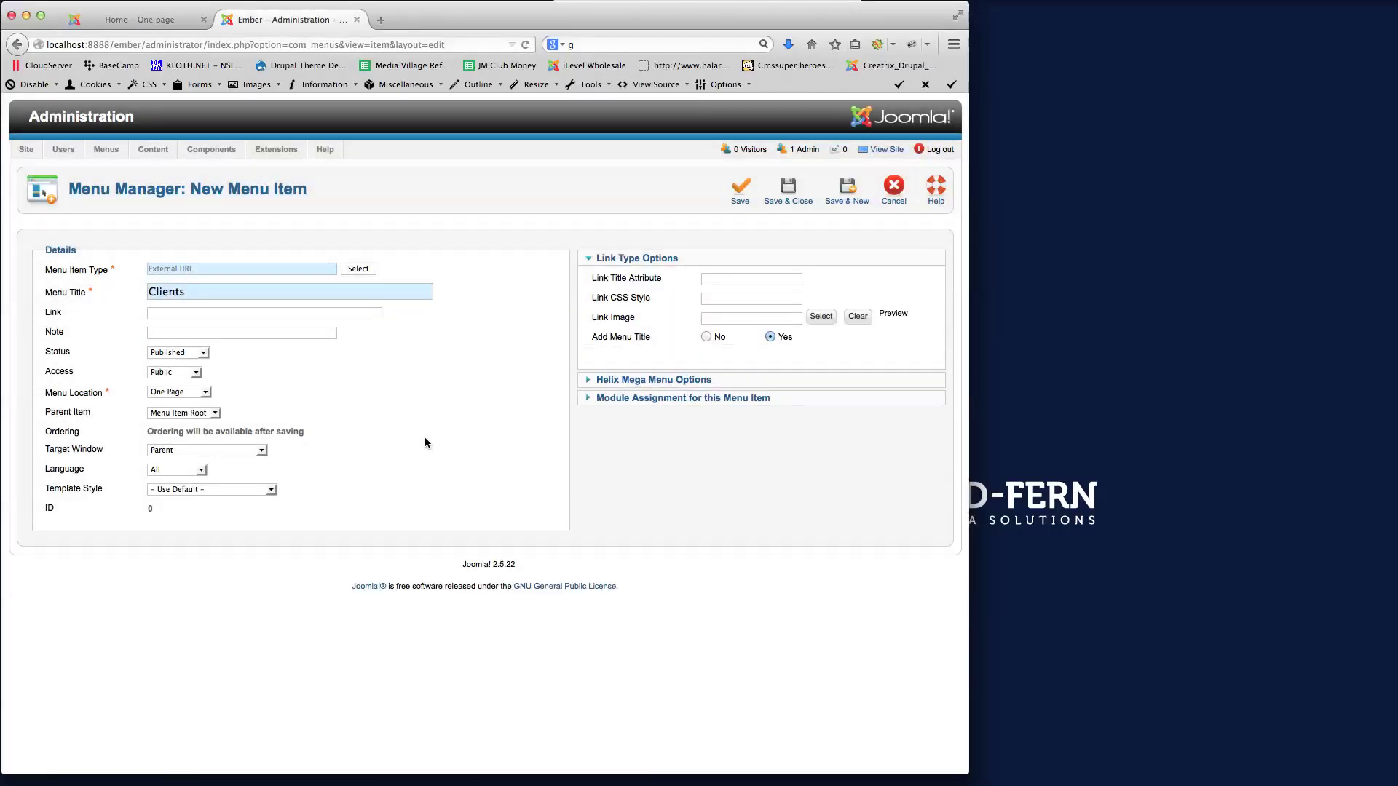
pyautogui.click(190, 313)
pyautogui.click(736, 193)
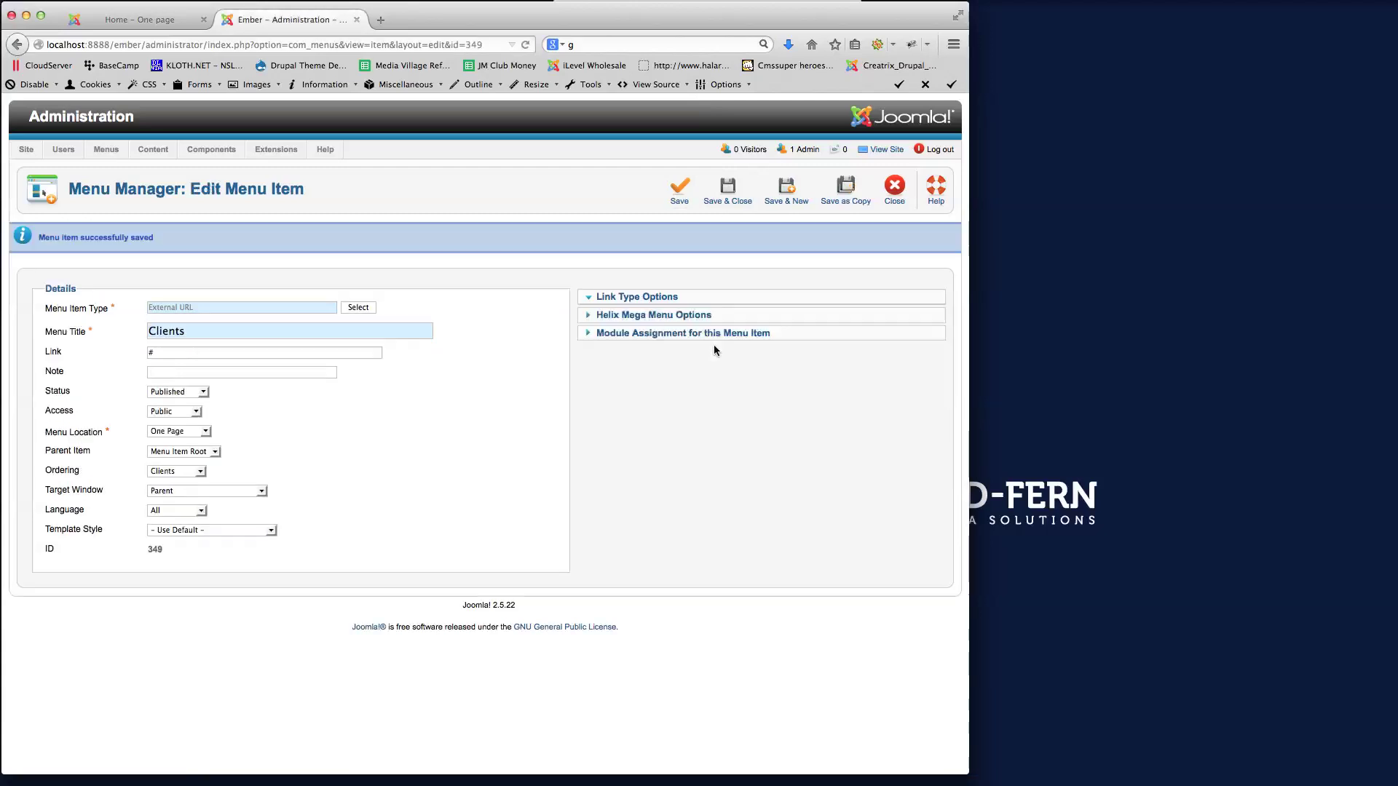
# - Reload the live site so the new Clients entry shows in its navigation
pyautogui.click(139, 19)
pyautogui.click(214, 41)
pyautogui.press('Return')
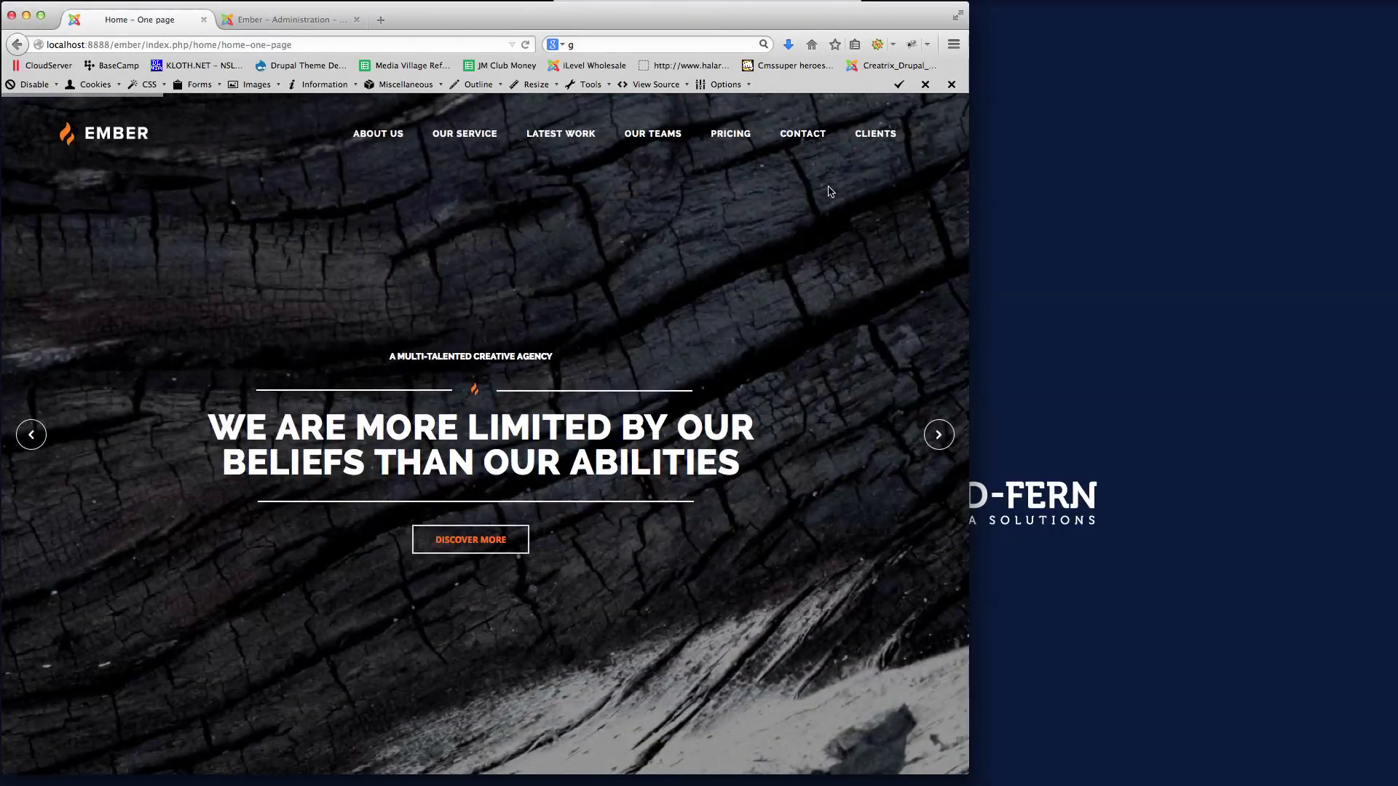
# - Test CLIENTS on the front end, close the Clients item, and open Template Manager styles
pyautogui.click(879, 137)
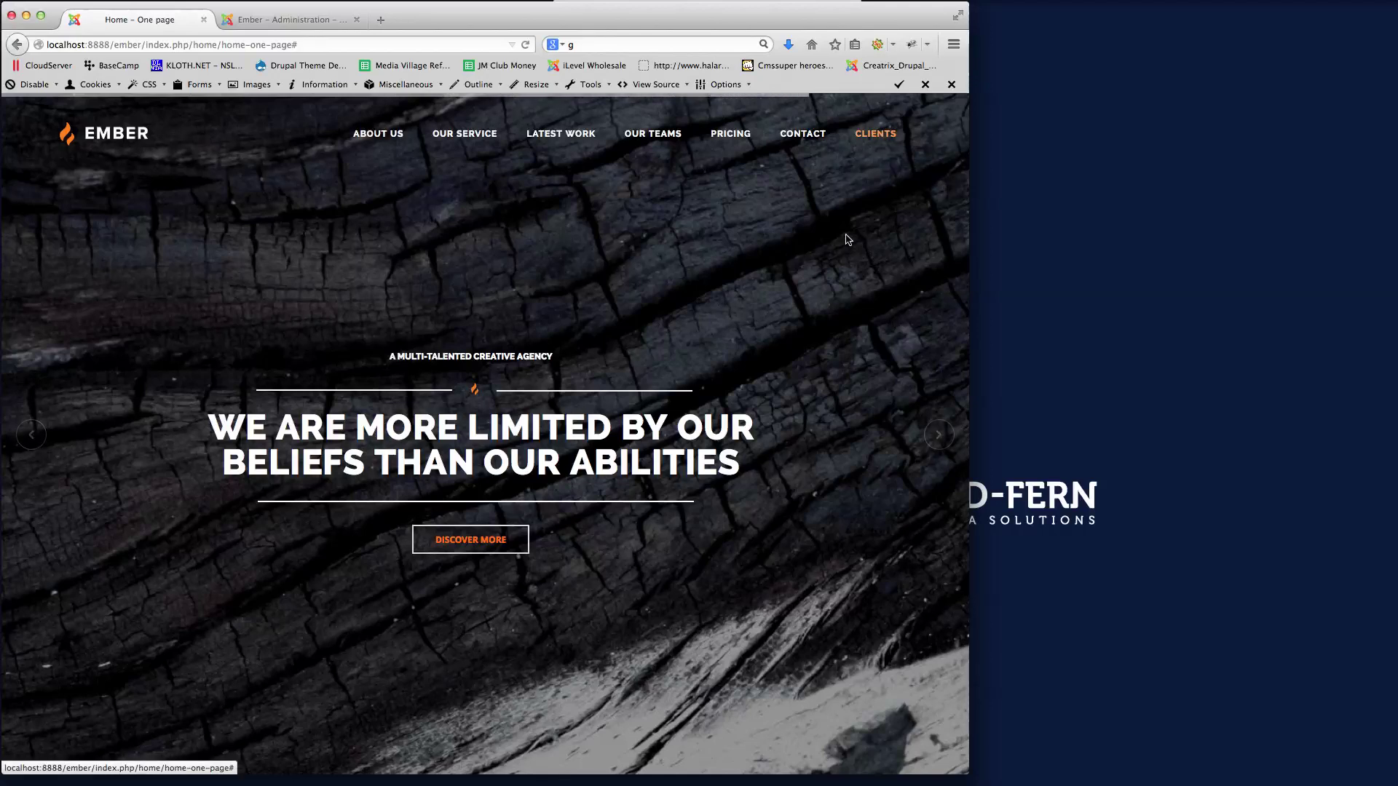
pyautogui.click(280, 20)
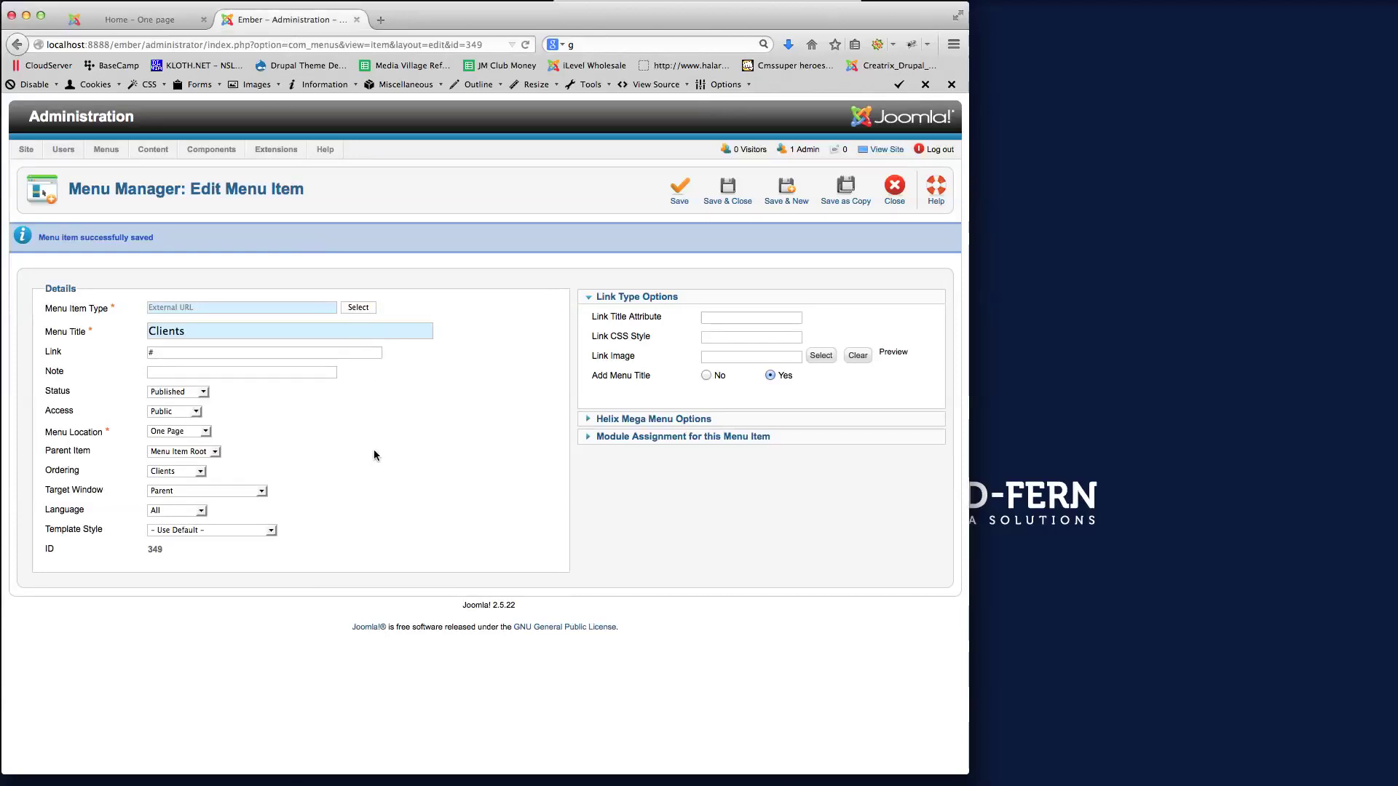
pyautogui.click(893, 188)
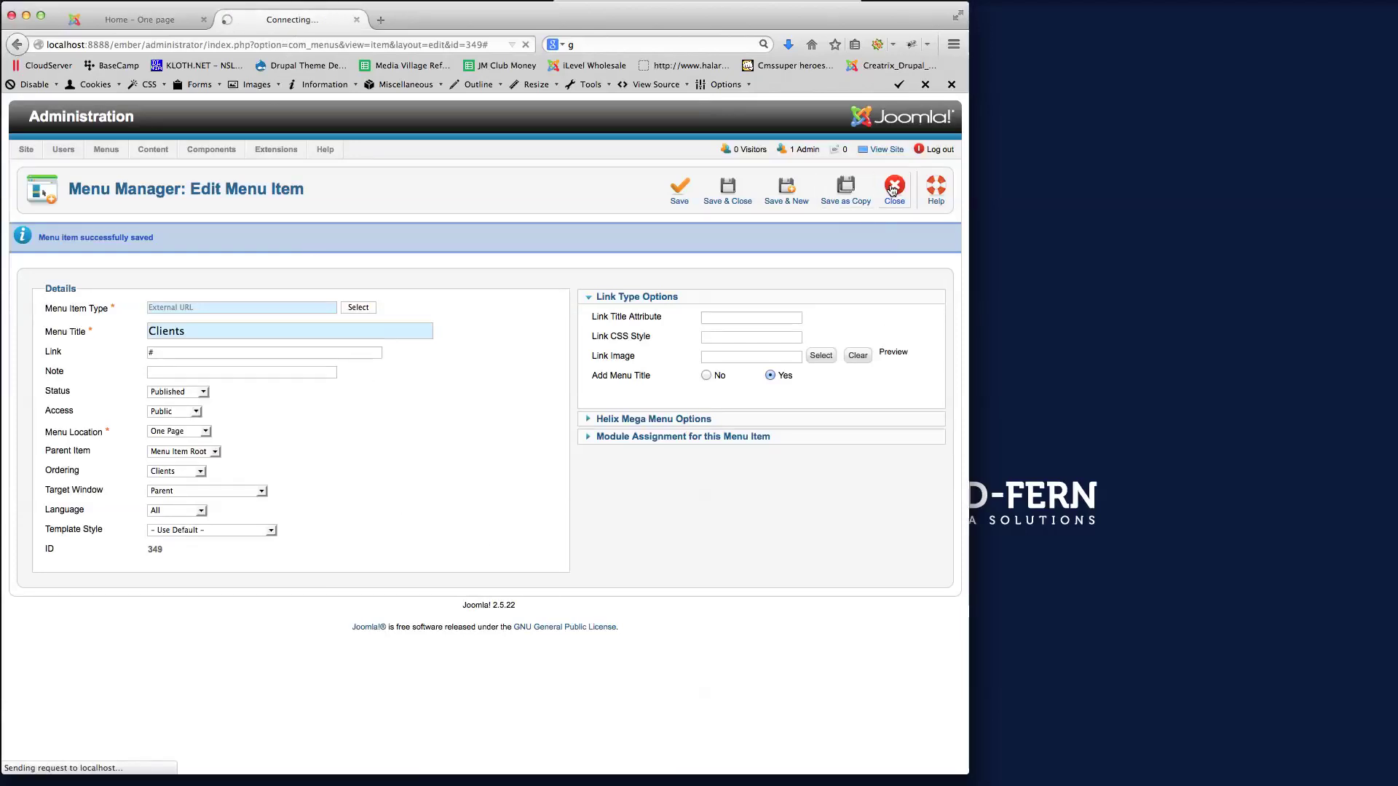
pyautogui.moveTo(279, 160)
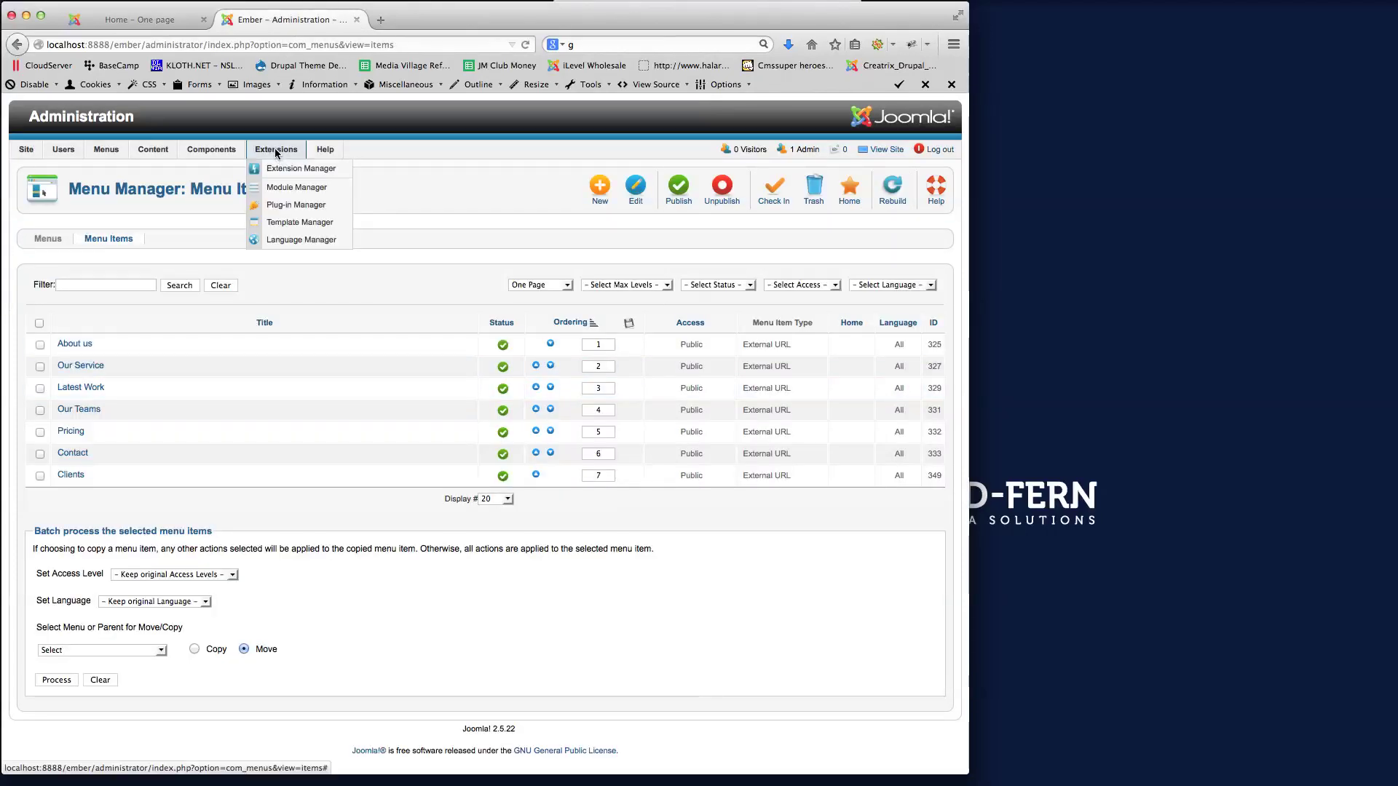
pyautogui.click(282, 225)
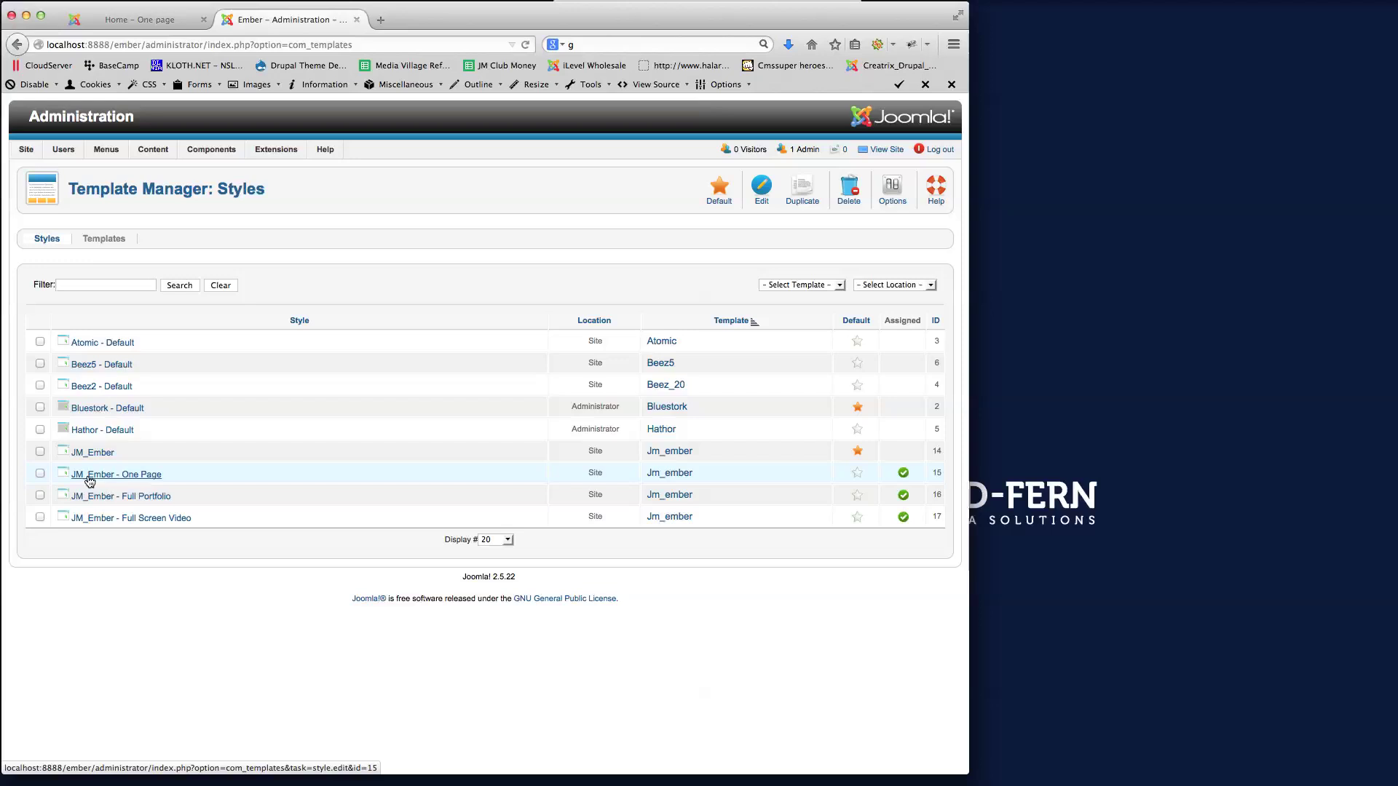
# - Edit the JM_Ember - One Page style and scroll through its Layout rows
pyautogui.click(135, 481)
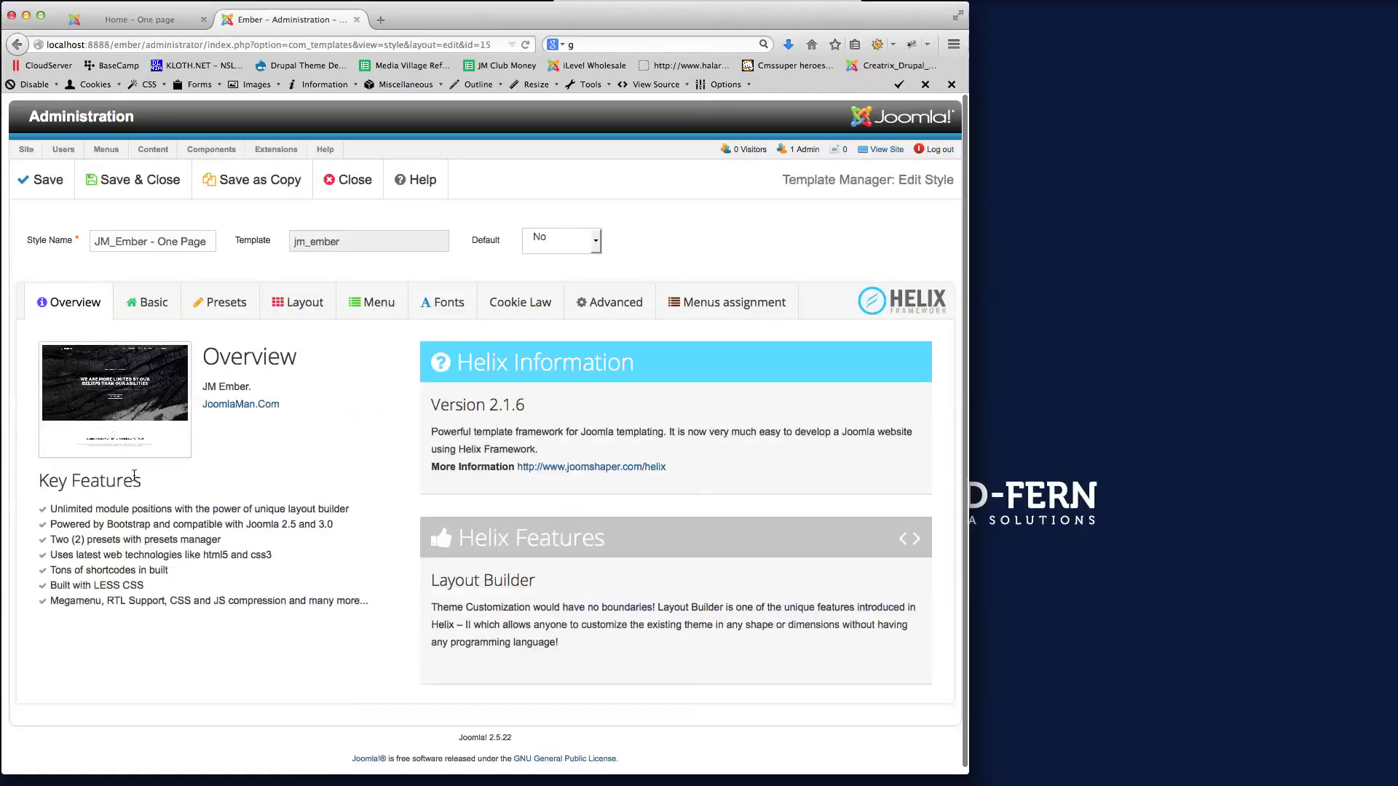
pyautogui.click(298, 303)
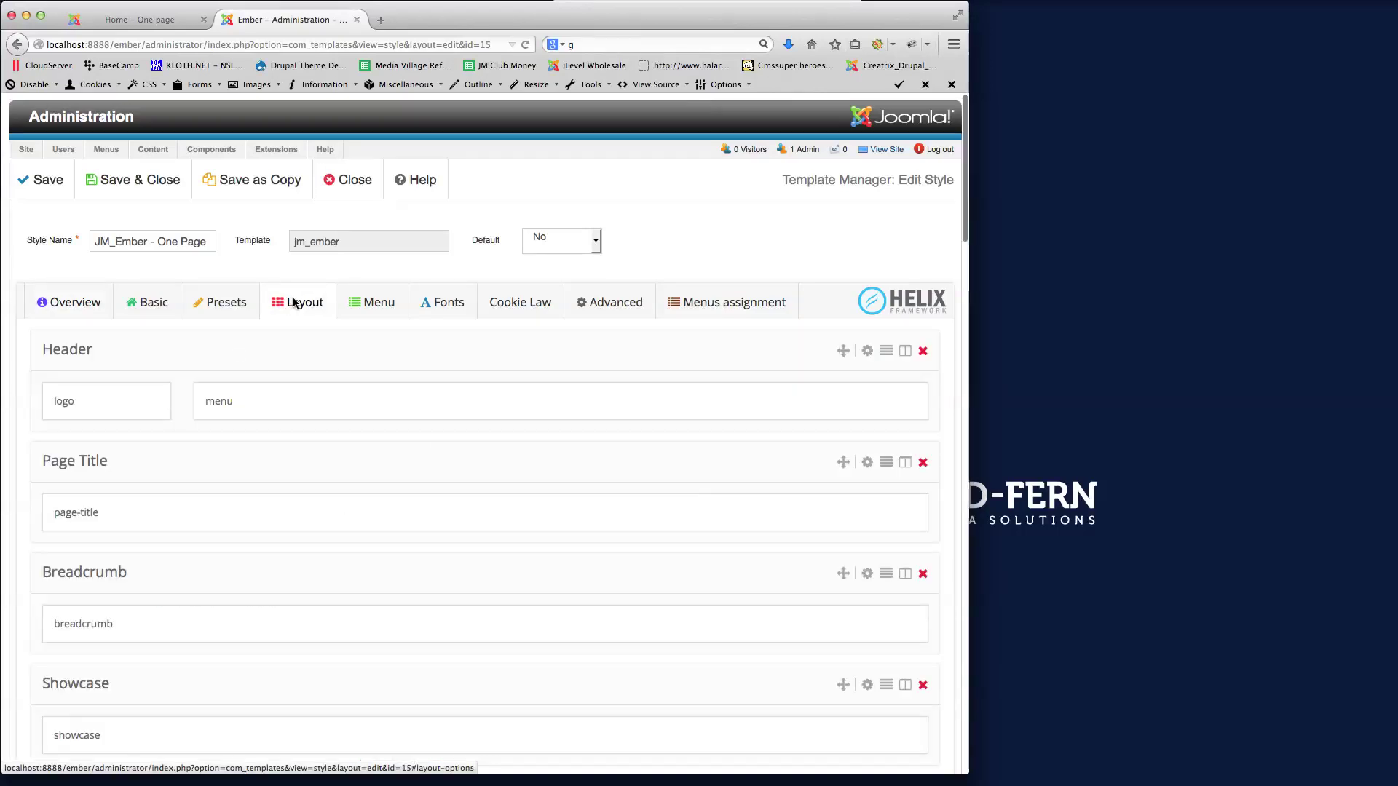
pyautogui.scroll(-2, 333, 508)
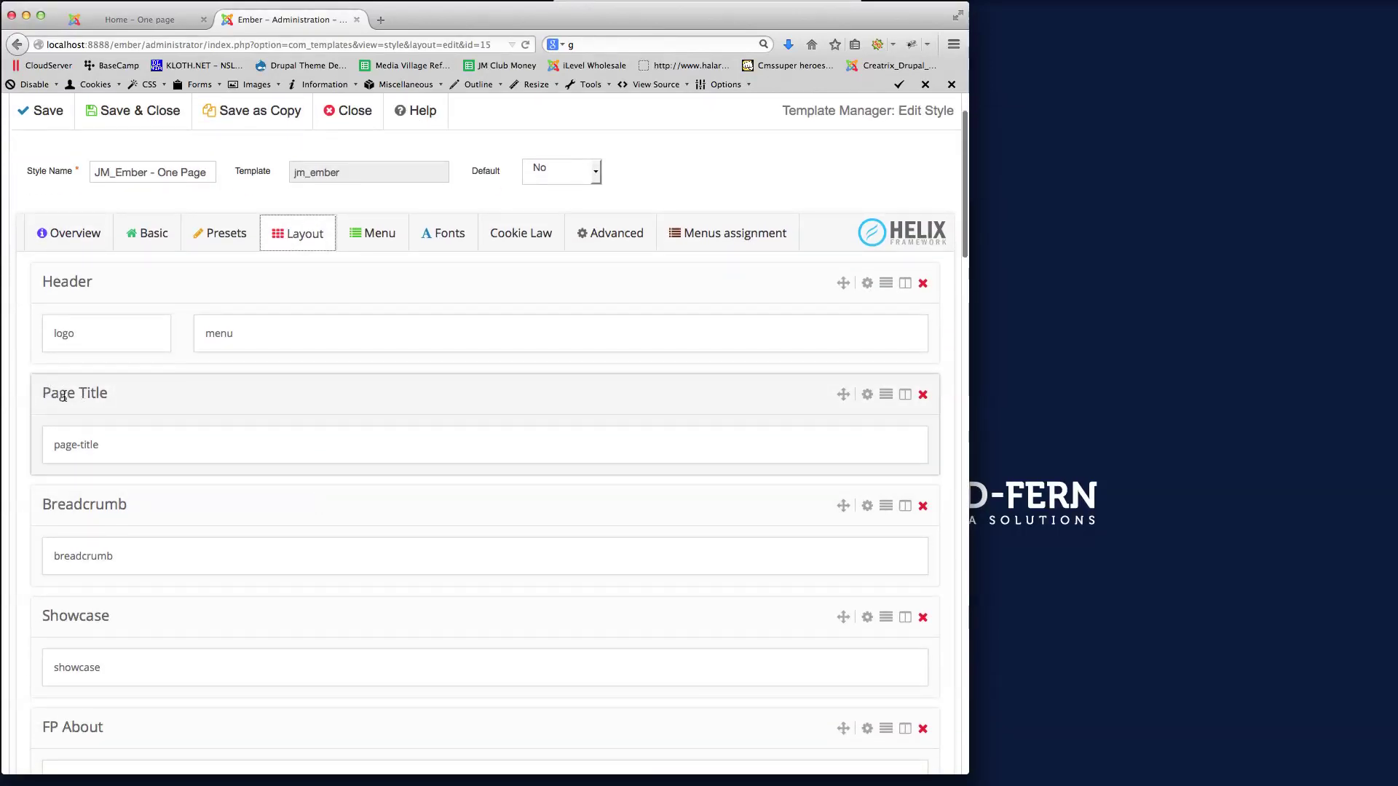
pyautogui.moveTo(114, 398); pyautogui.dragTo(40, 397)
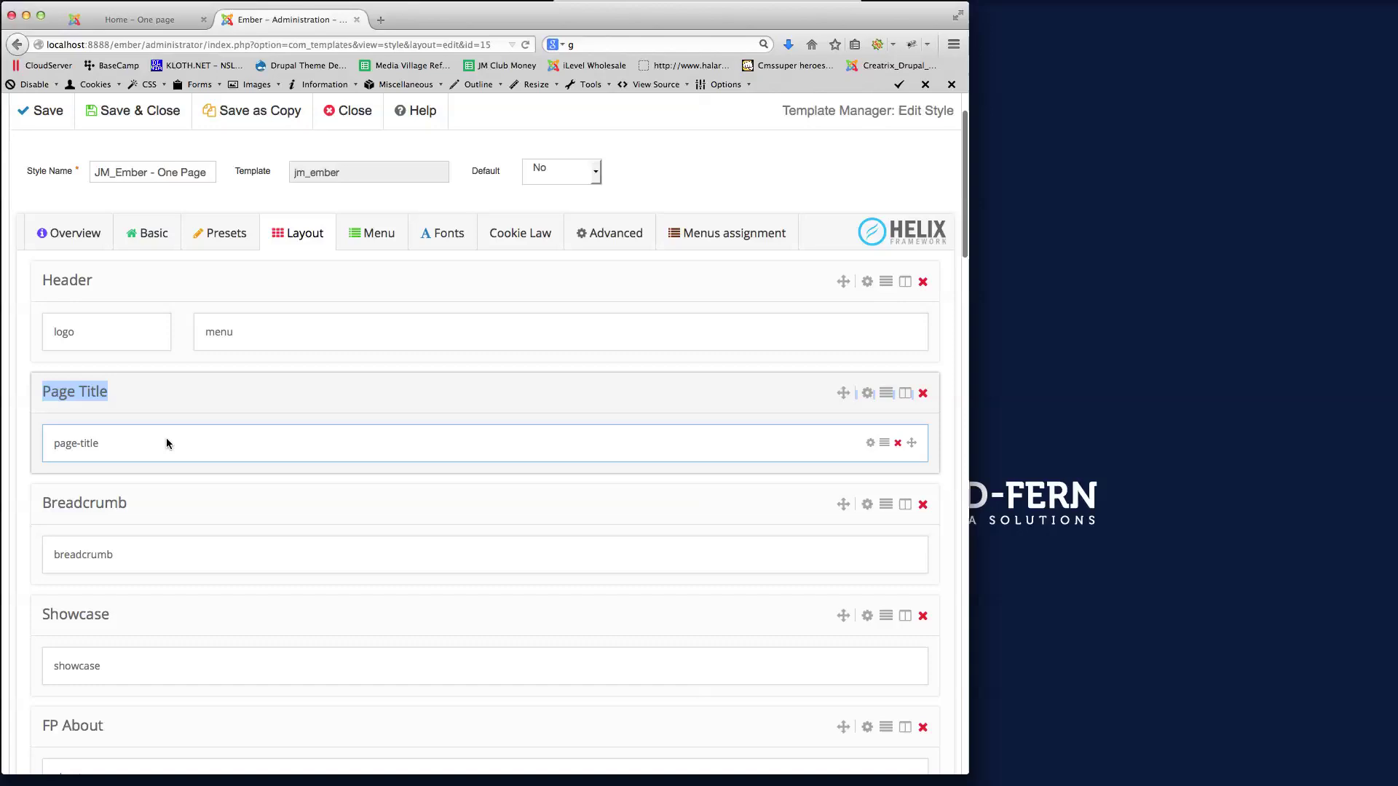
pyautogui.scroll(-2, 166, 440)
pyautogui.scroll(-4, 166, 445)
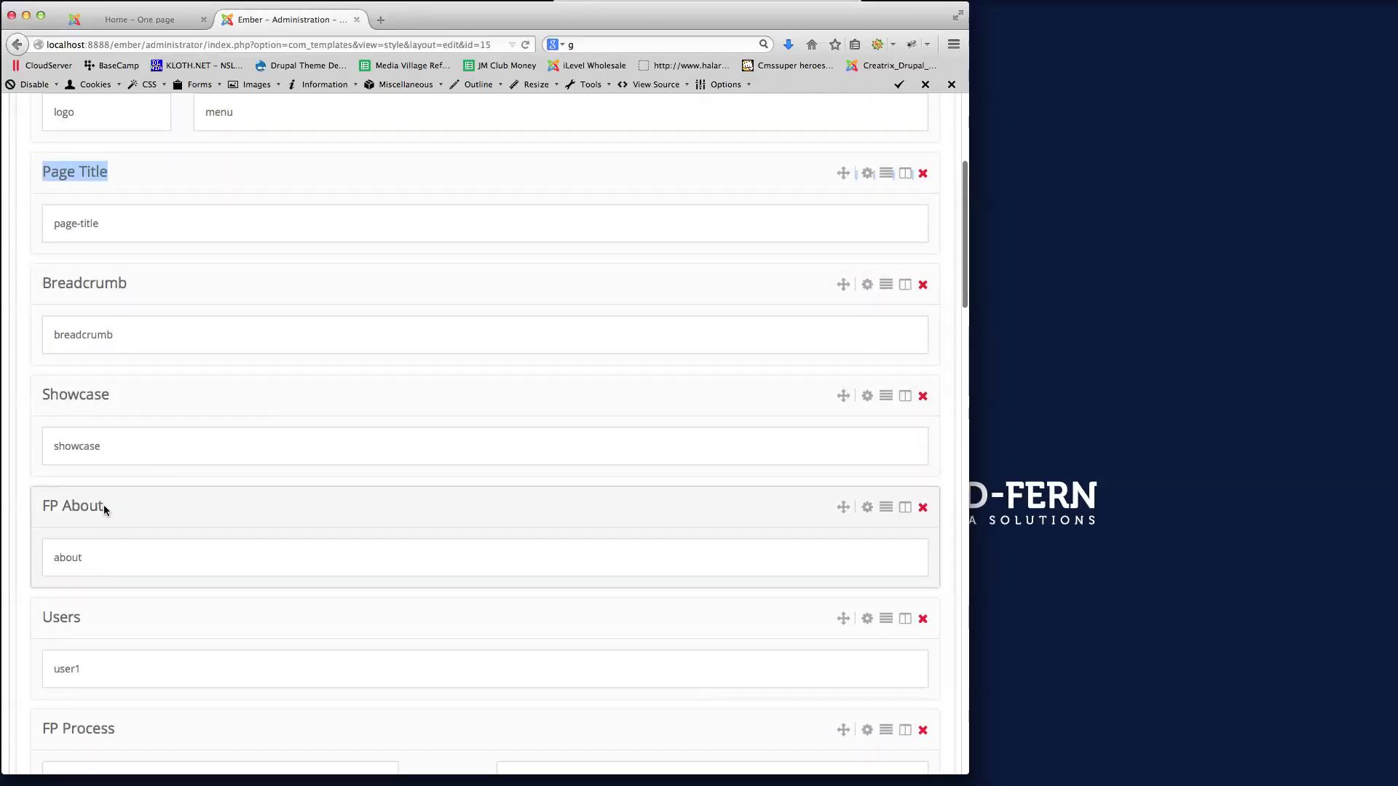
# - Select the about and fp-clients section names in the layout rows
pyautogui.doubleClick(68, 557)
pyautogui.scroll(-3, 141, 549)
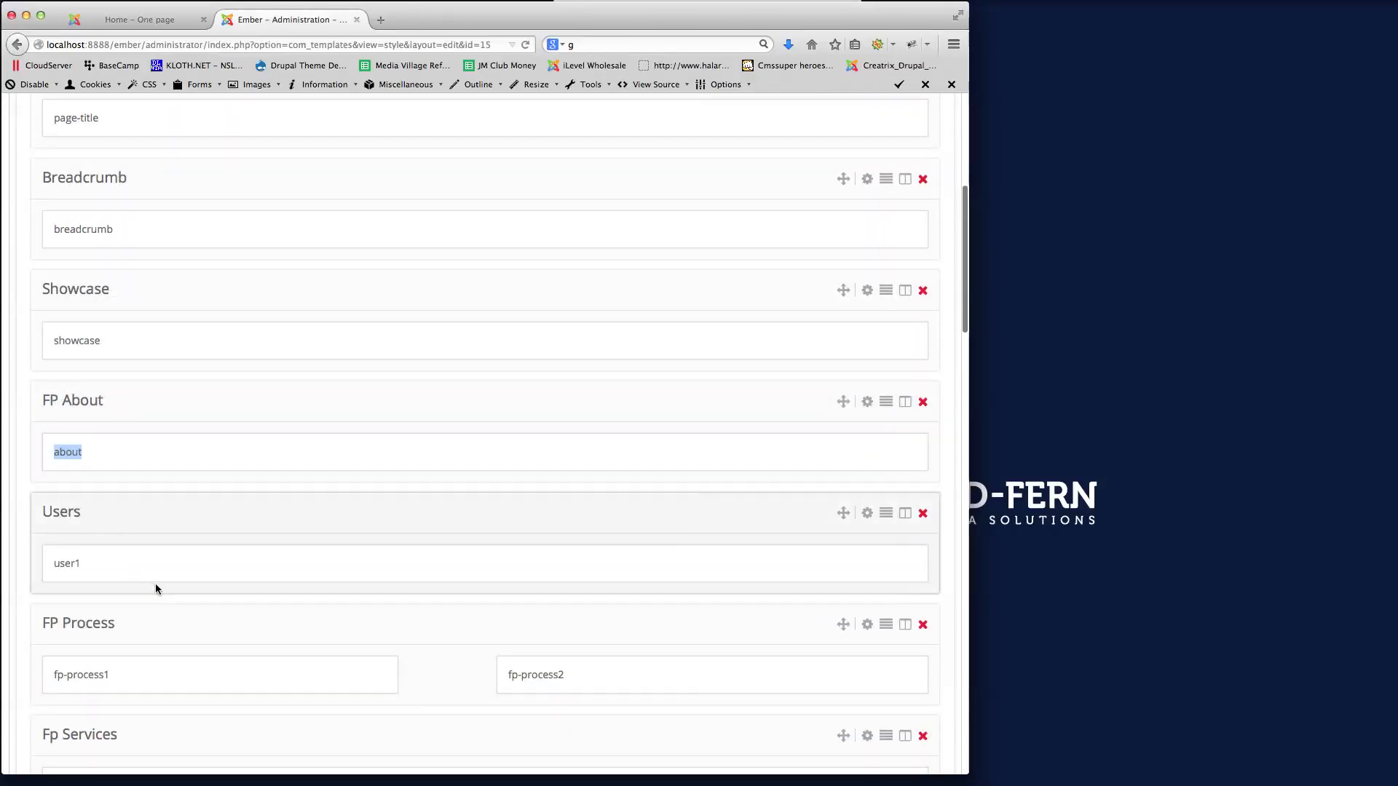
pyautogui.scroll(-3, 139, 557)
pyautogui.scroll(-5, 146, 546)
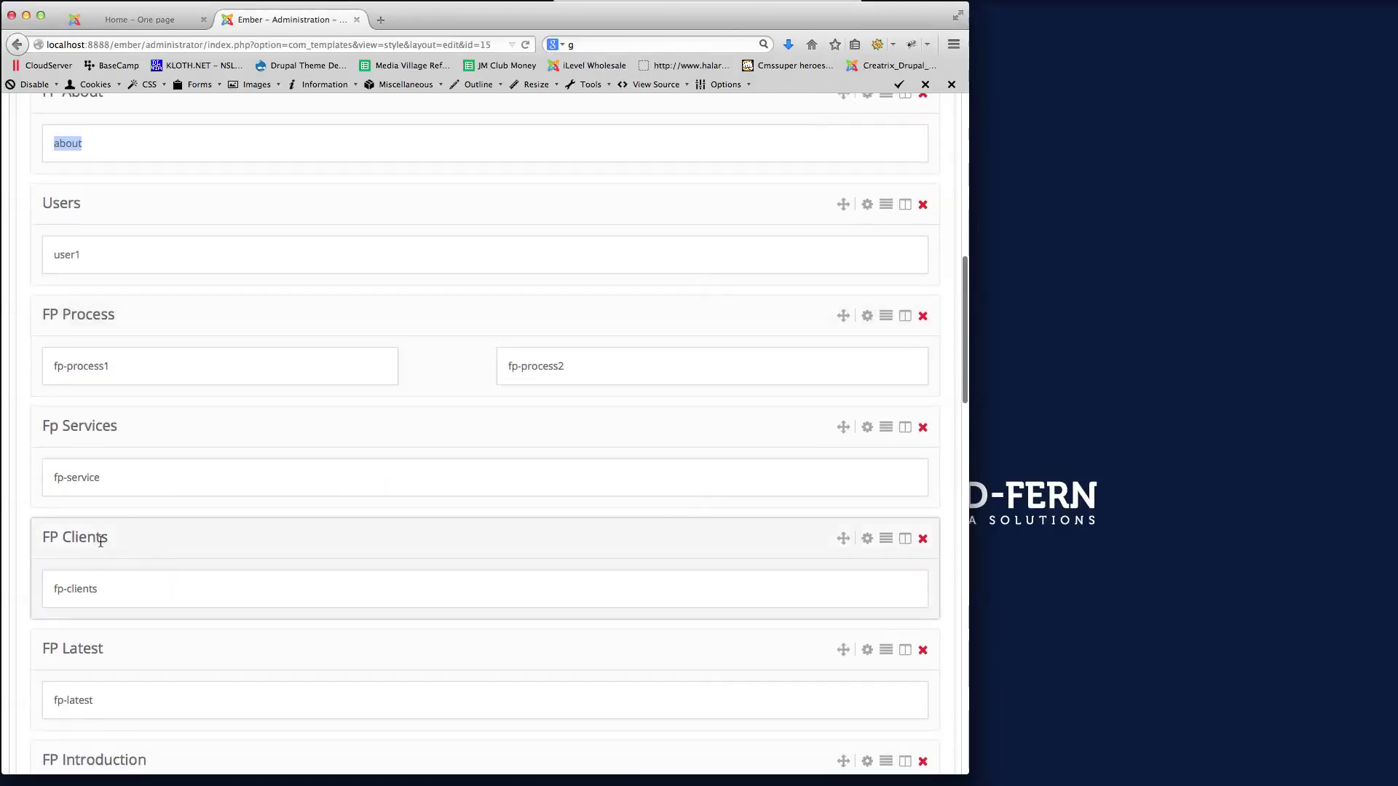
pyautogui.moveTo(101, 542); pyautogui.dragTo(38, 536)
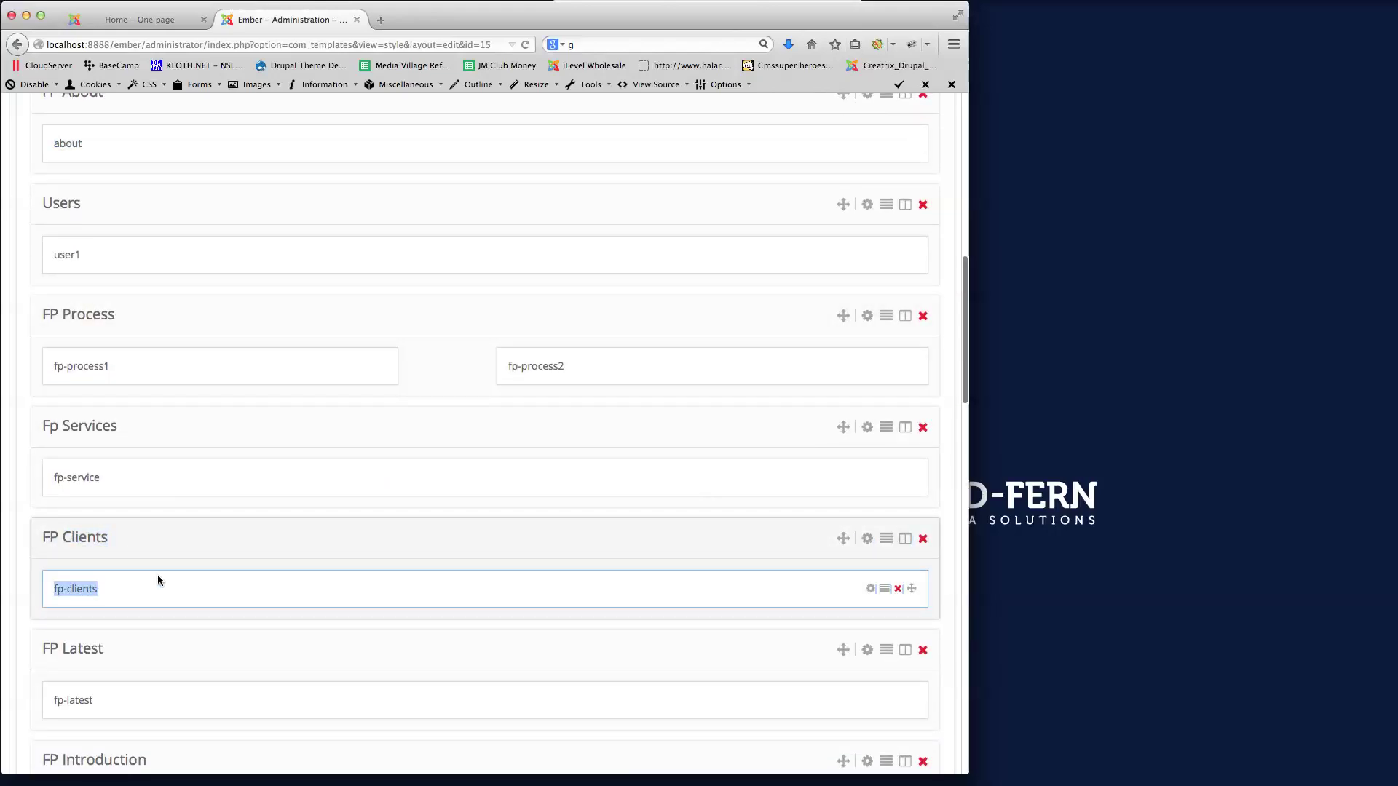
pyautogui.scroll(-4, 158, 580)
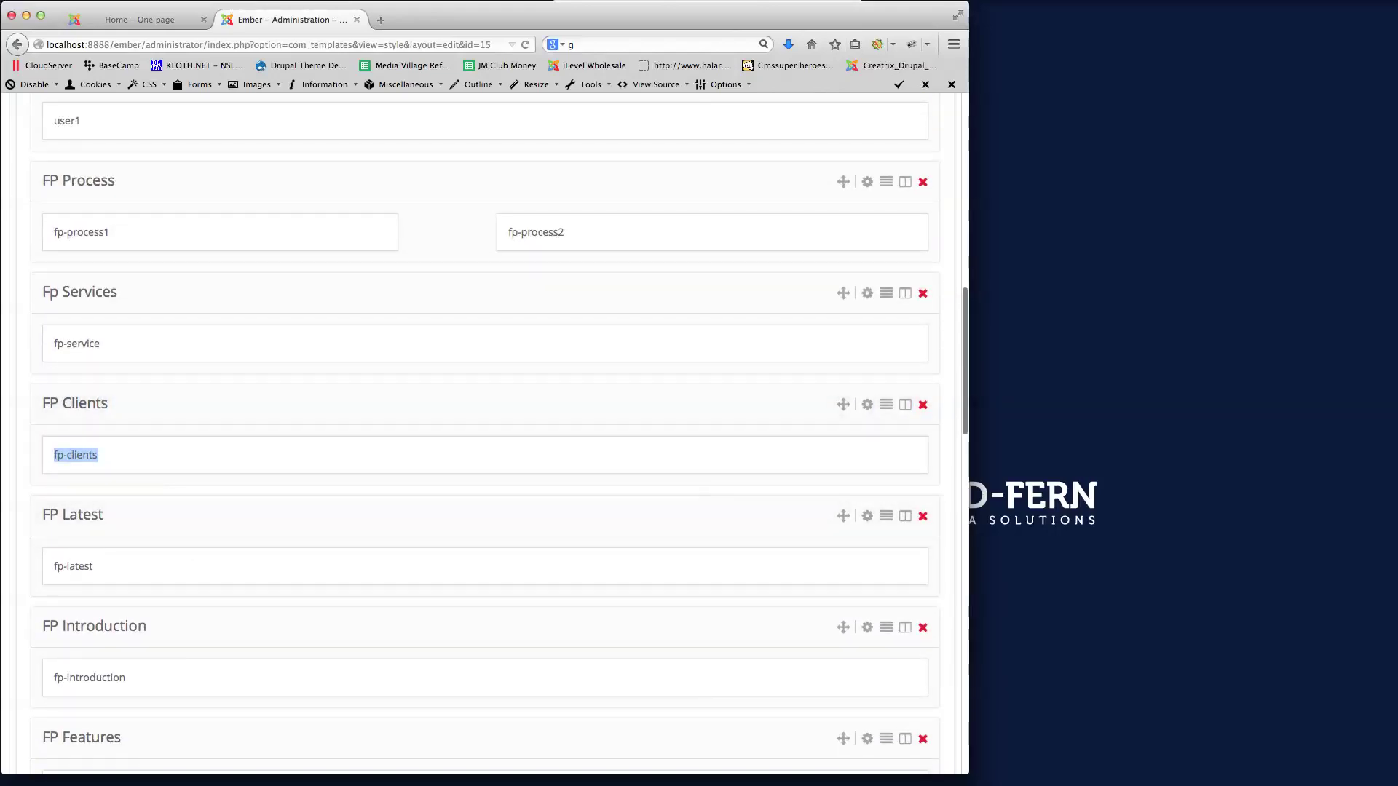
pyautogui.press('super+Tab')
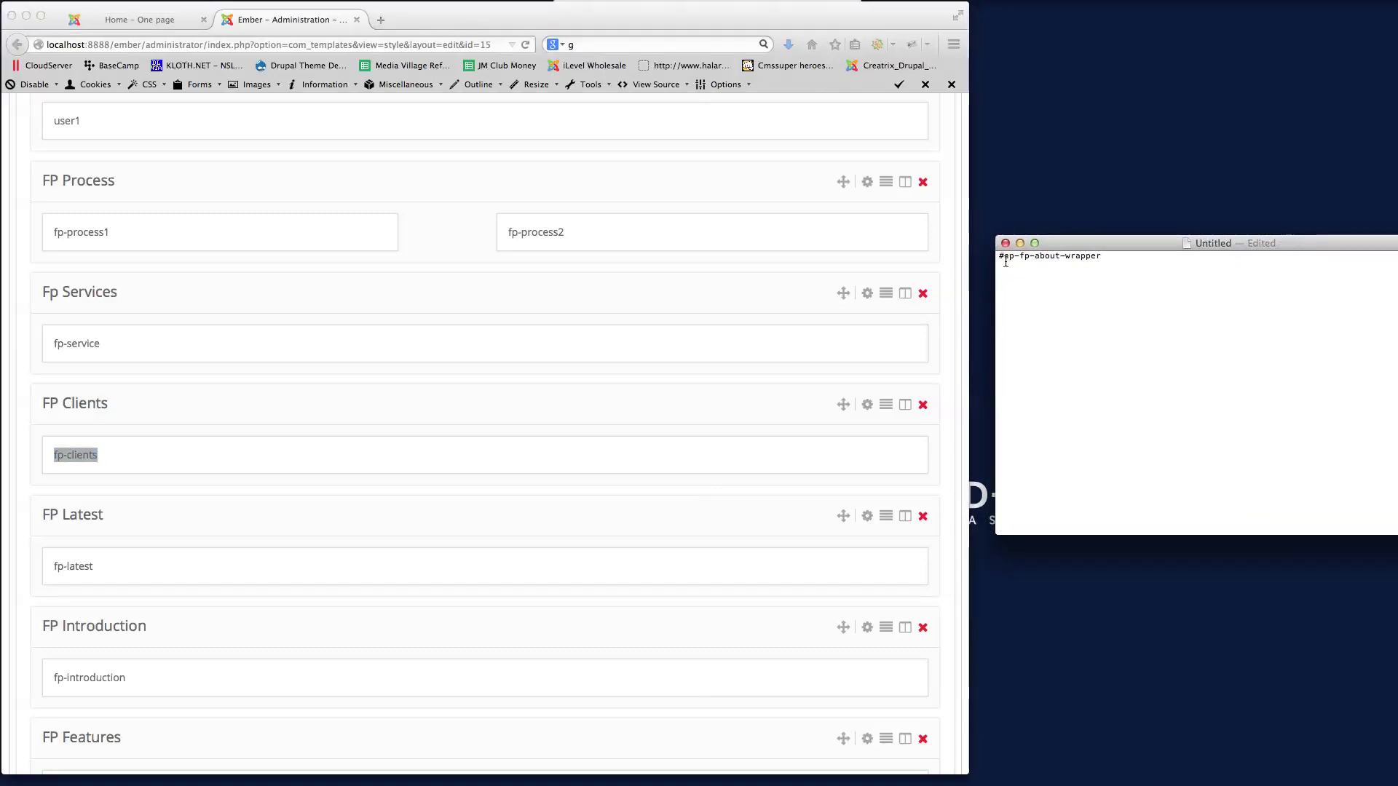
# - Adjust the note's #sp-fp prefix, comparing it with the layout page's section headings
pyautogui.moveTo(1012, 256); pyautogui.dragTo(998, 256)
pyautogui.click(1024, 283)
pyautogui.press('BackSpace')
pyautogui.press('BackSpace')
pyautogui.write('fp')
pyautogui.moveTo(1013, 256); pyautogui.dragTo(997, 258)
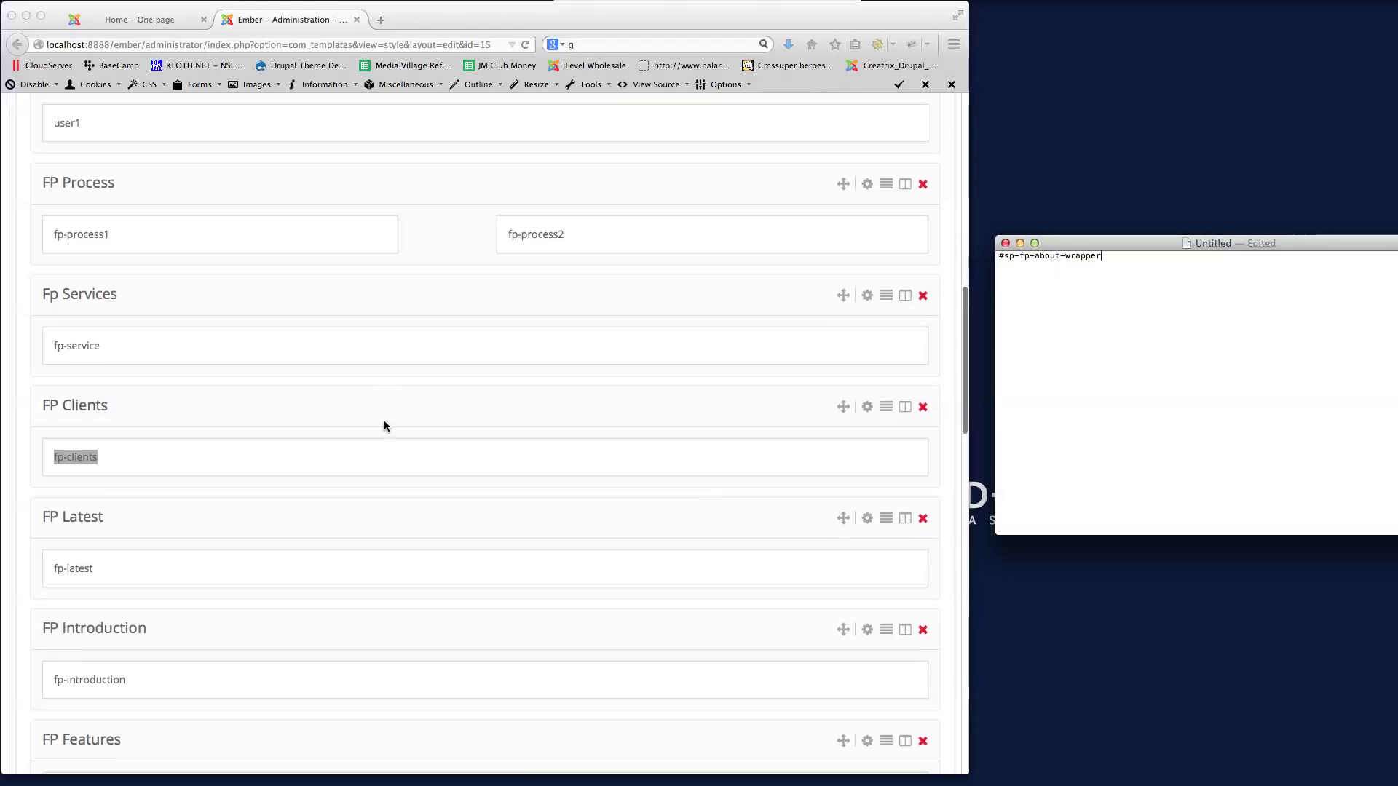
pyautogui.scroll(5, 384, 421)
pyautogui.scroll(3, 385, 423)
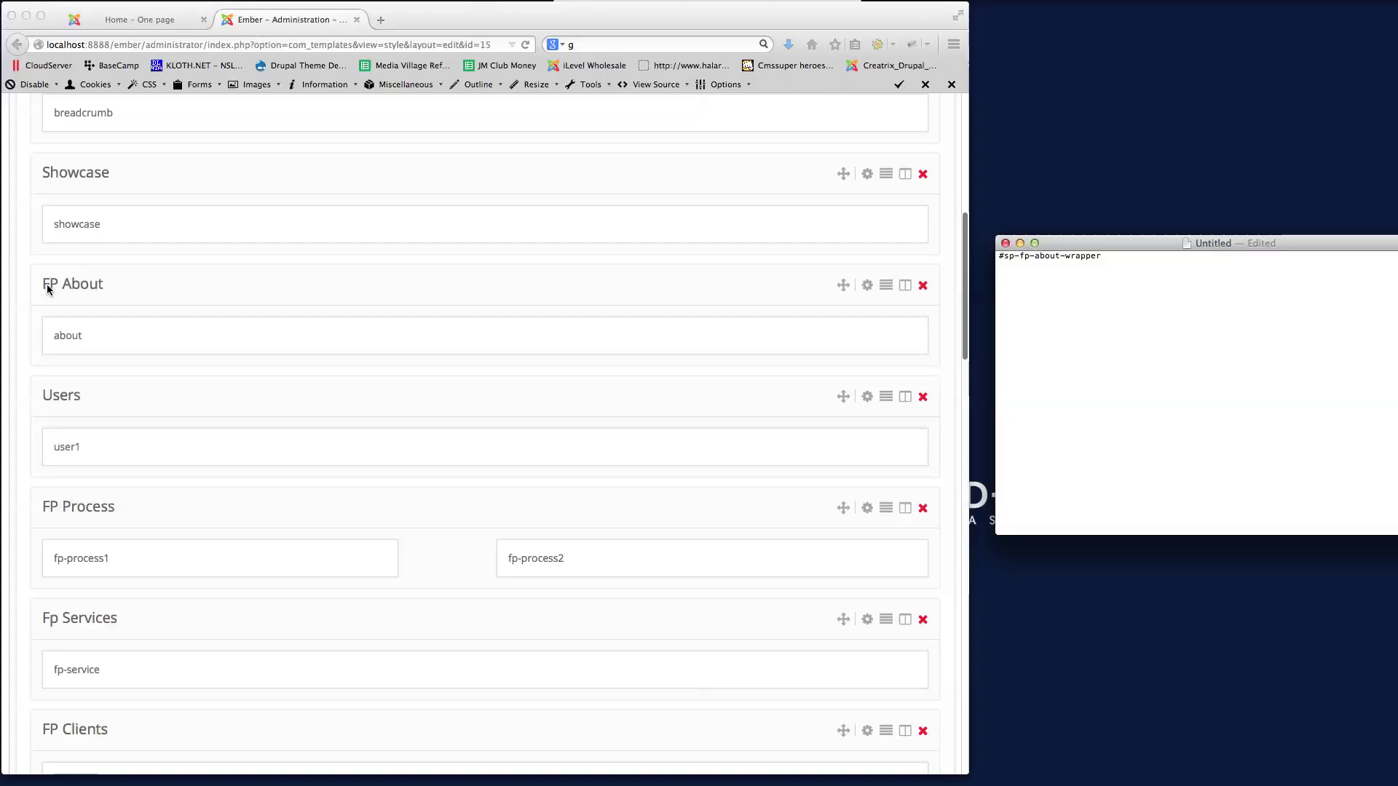
pyautogui.moveTo(42, 284); pyautogui.dragTo(114, 294)
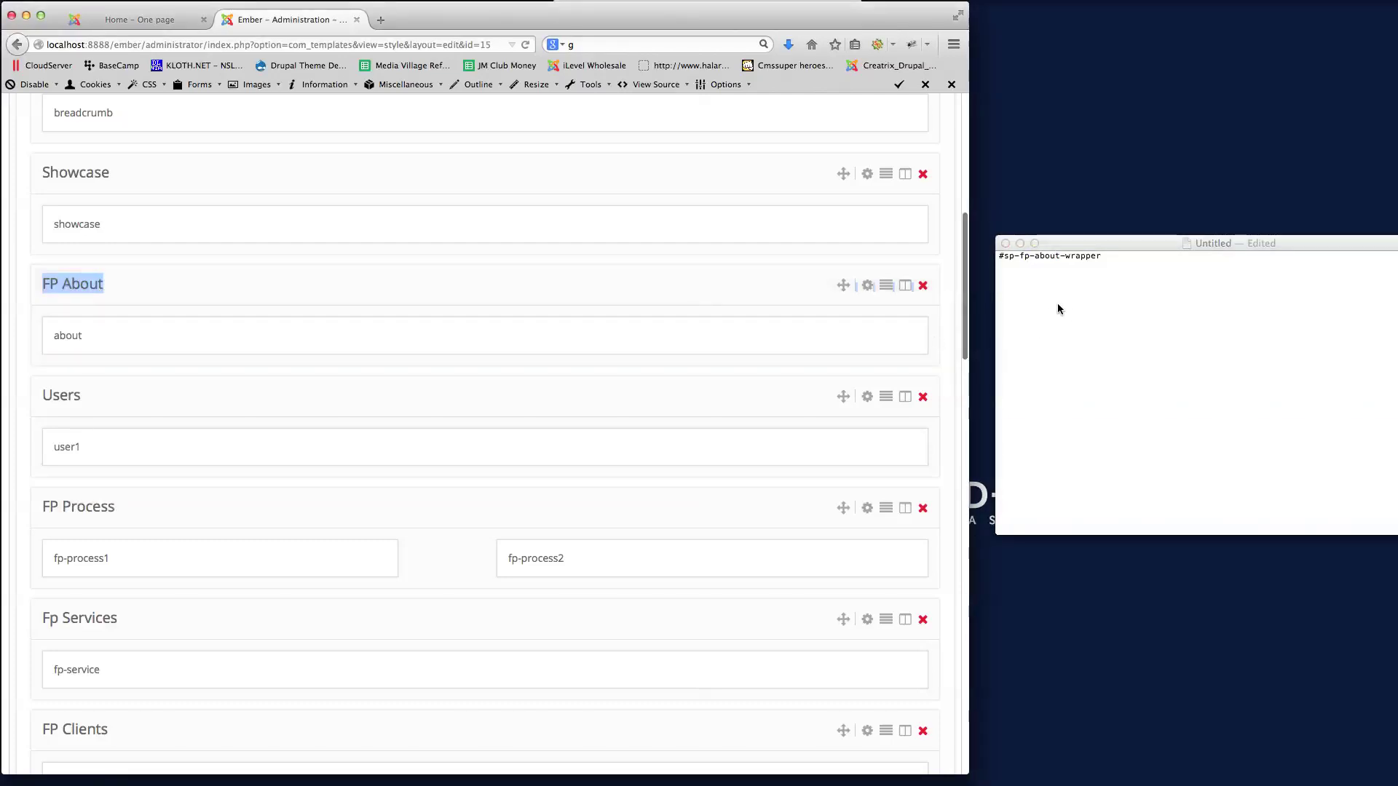
# - Check the anchor's #sp prefix and -wrapper suffix against the FP About row
pyautogui.click(998, 256)
pyautogui.moveTo(999, 255); pyautogui.dragTo(1013, 256)
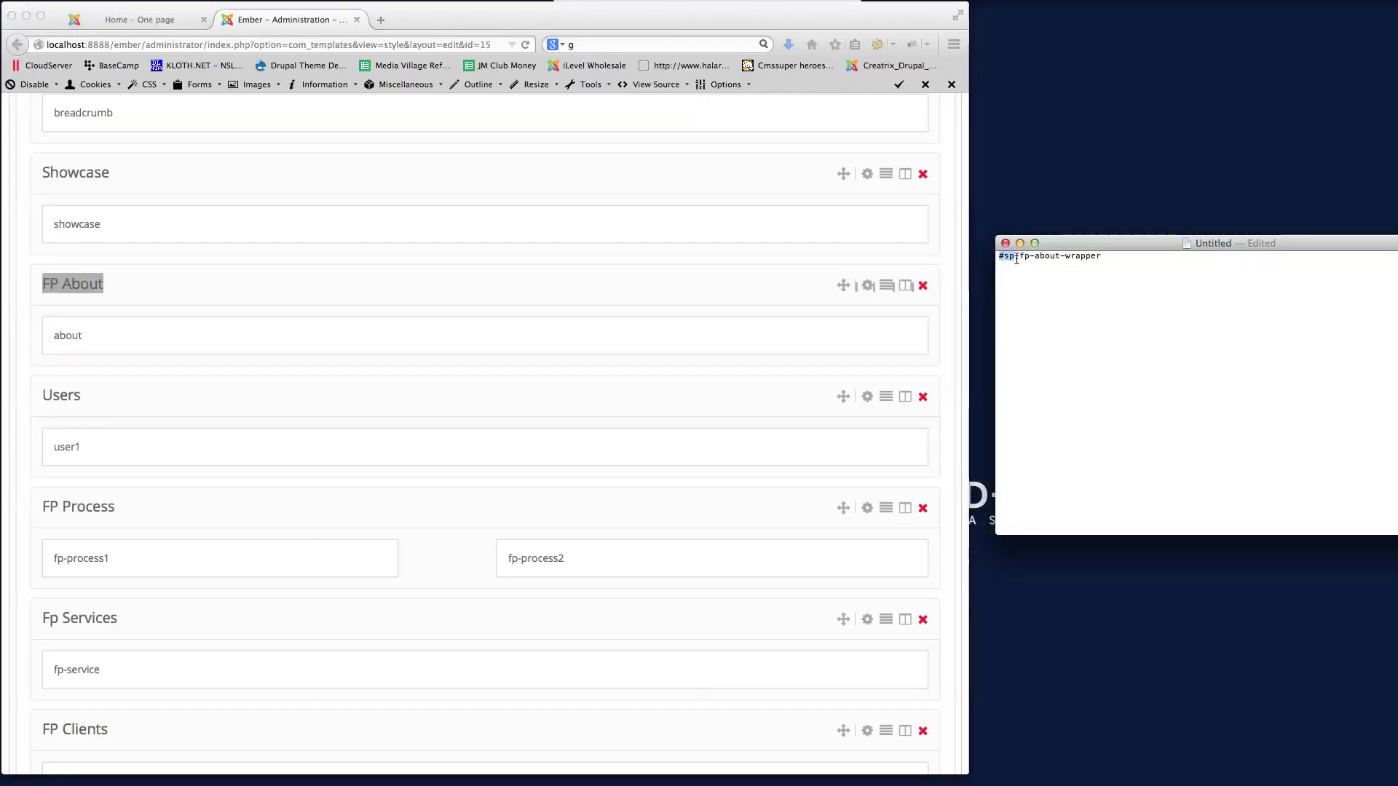
pyautogui.click(66, 284)
pyautogui.click(45, 286)
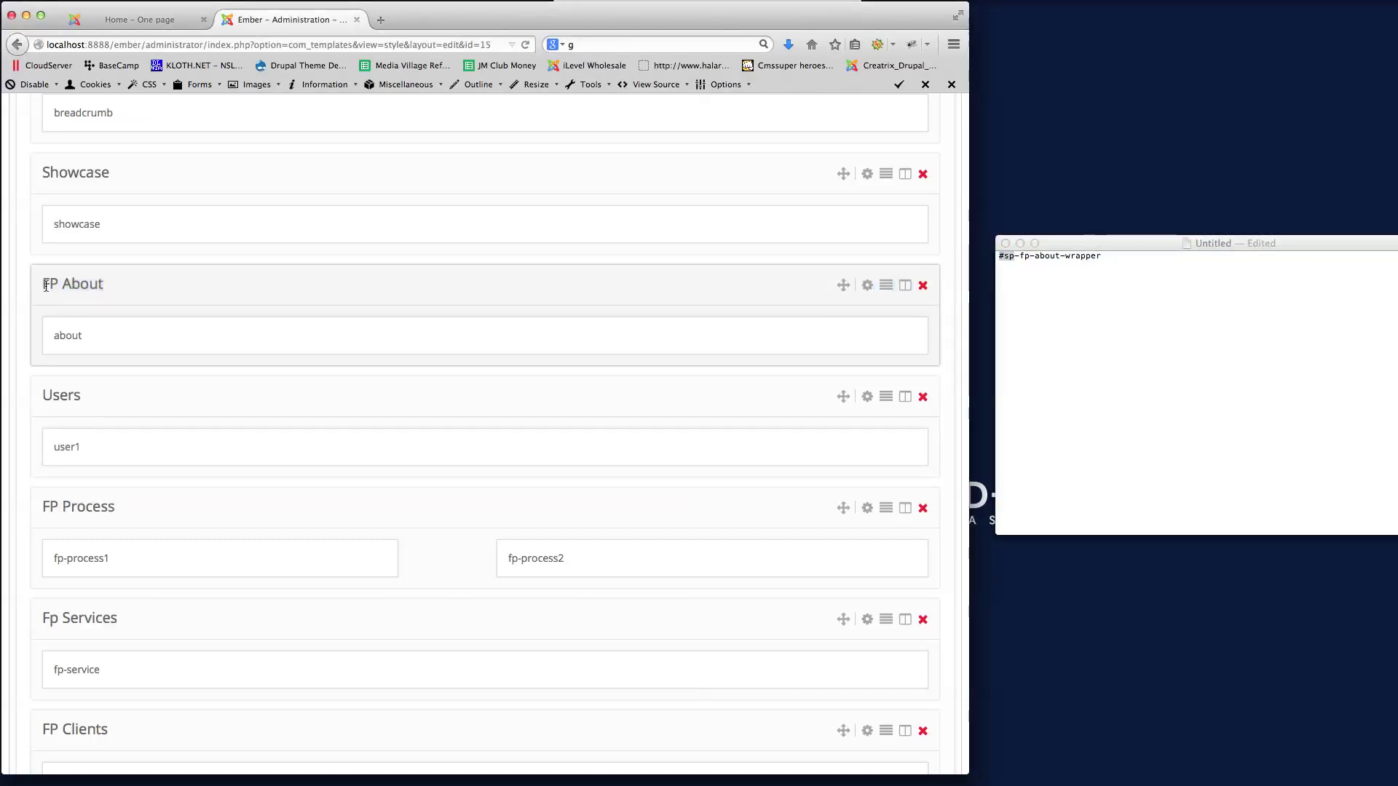
pyautogui.click(1036, 259)
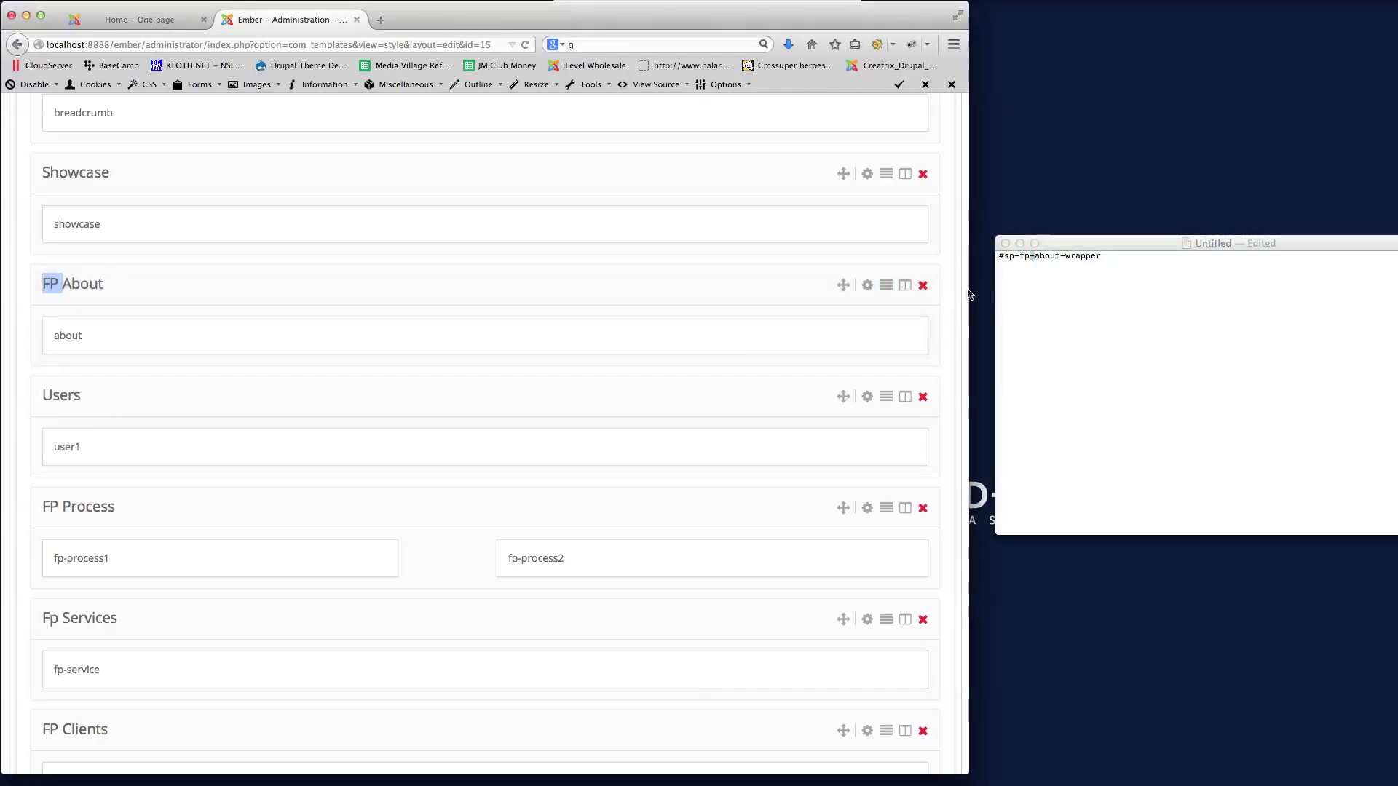
pyautogui.doubleClick(1064, 261)
pyautogui.click(1109, 283)
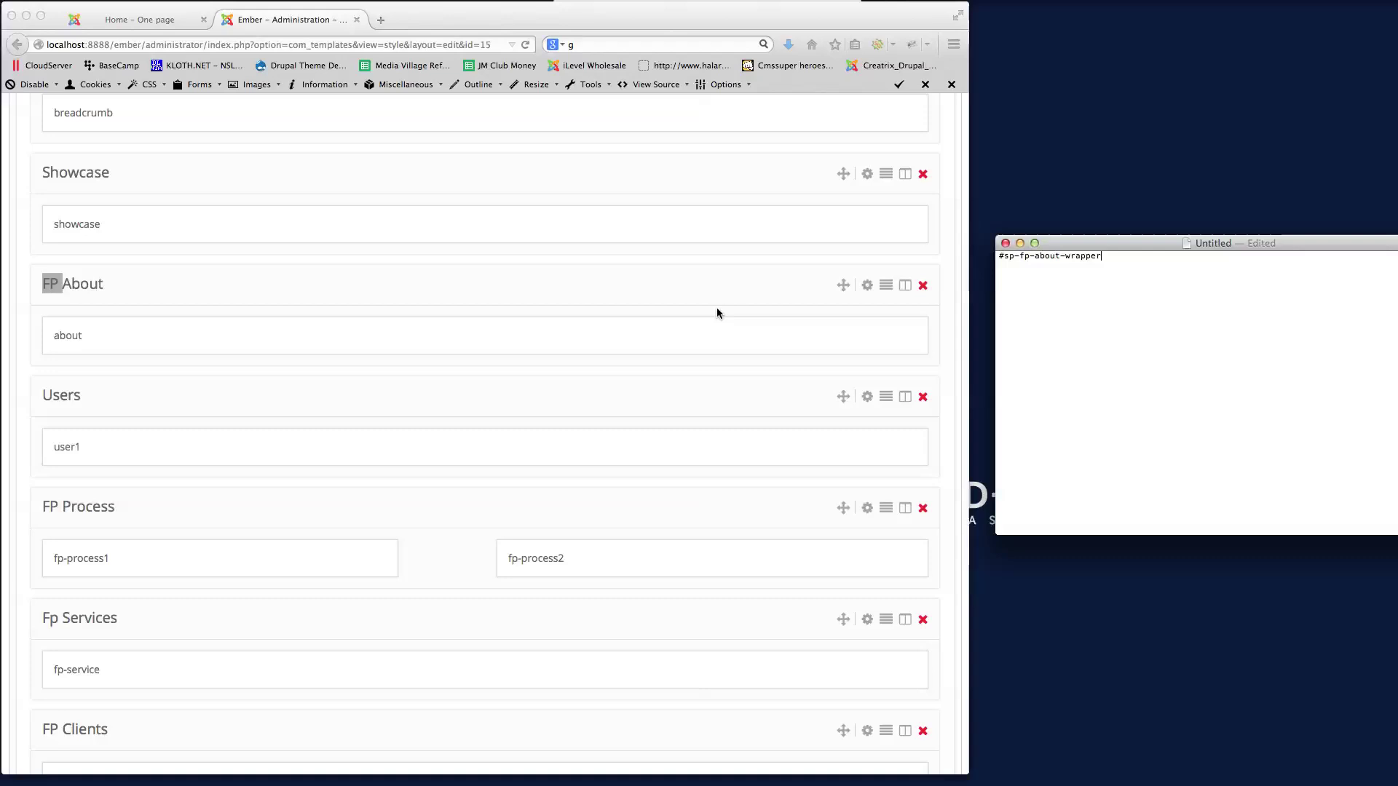
pyautogui.scroll(-2, 715, 319)
pyautogui.scroll(3, 713, 321)
pyautogui.scroll(-7, 714, 320)
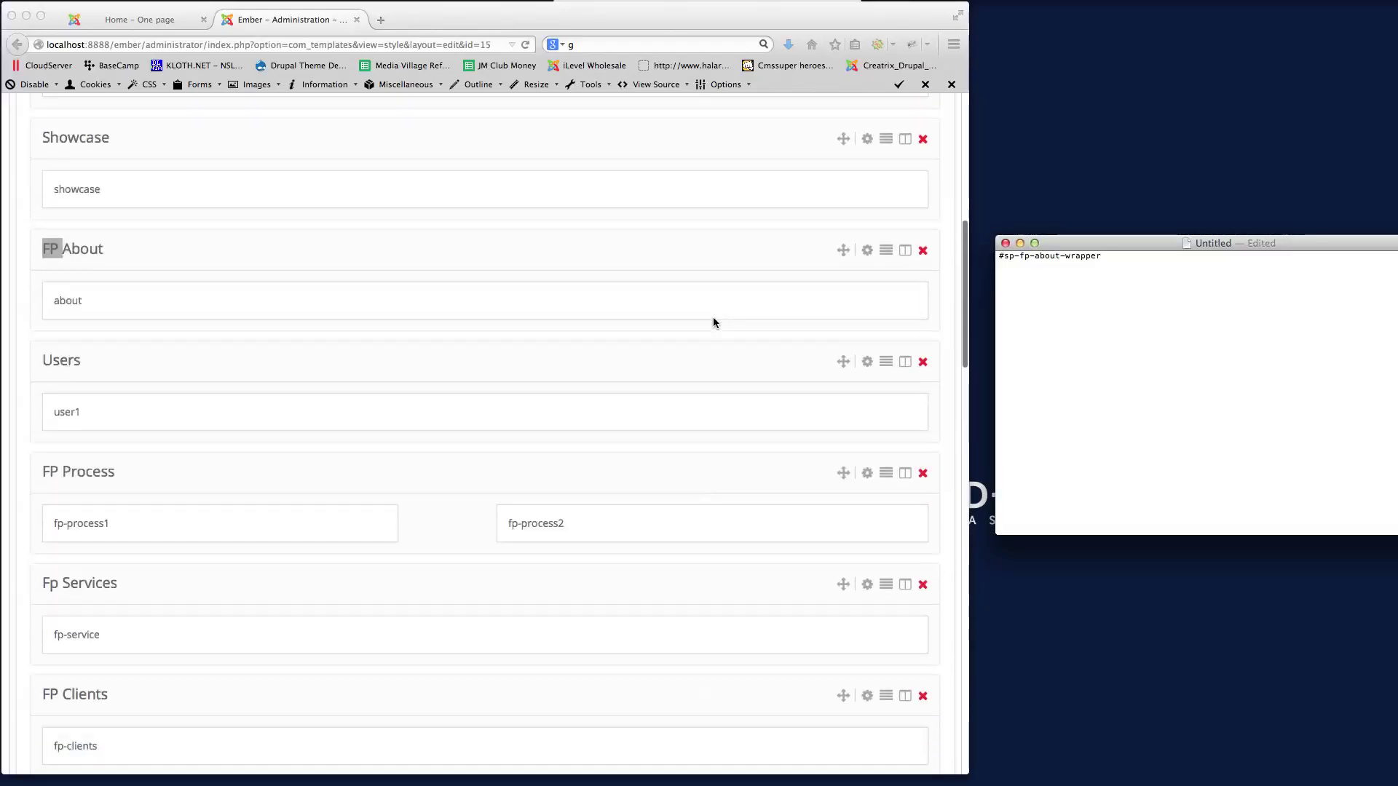
# - Replace 'about' with 'clients' in the note, giving #sp-fp-clients-wrapper
pyautogui.moveTo(119, 412); pyautogui.dragTo(41, 416)
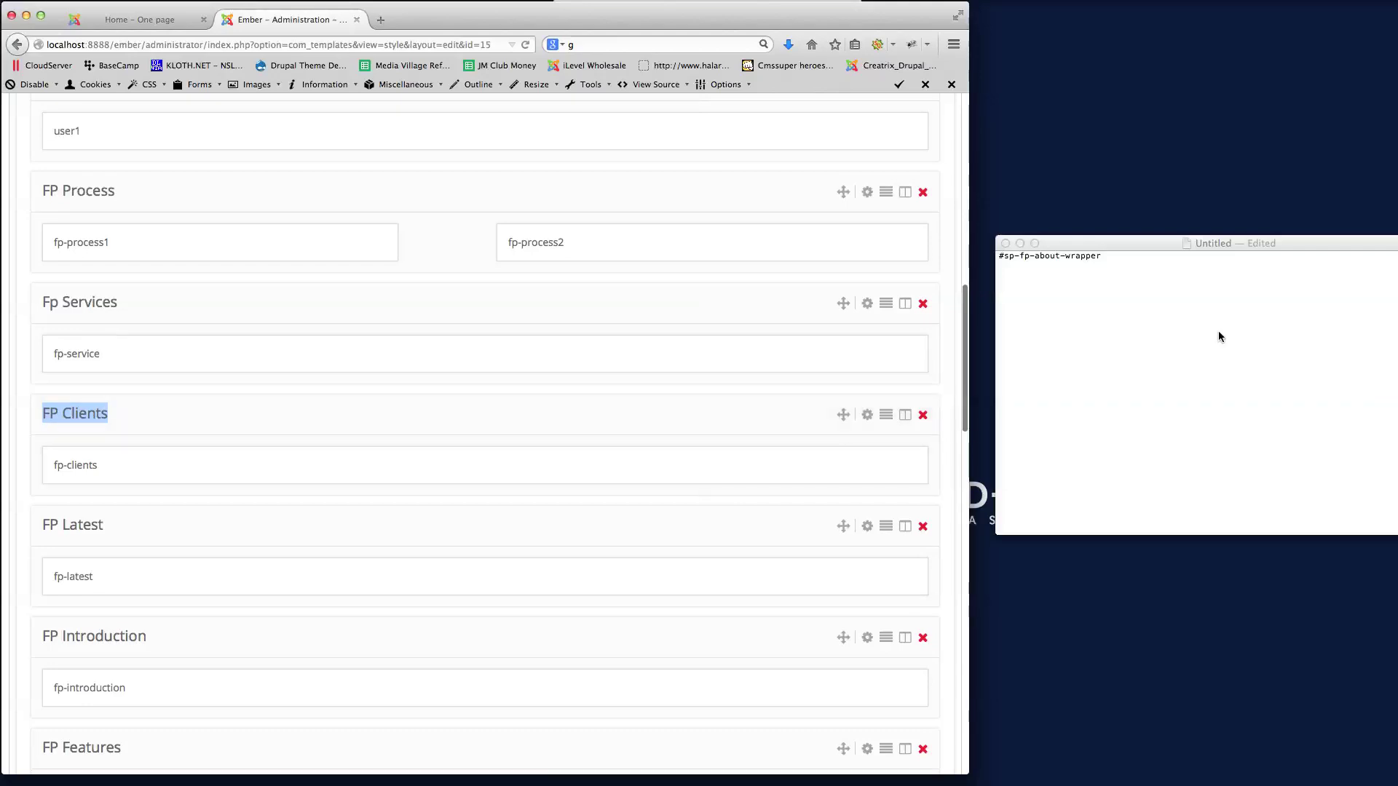
pyautogui.click(1104, 268)
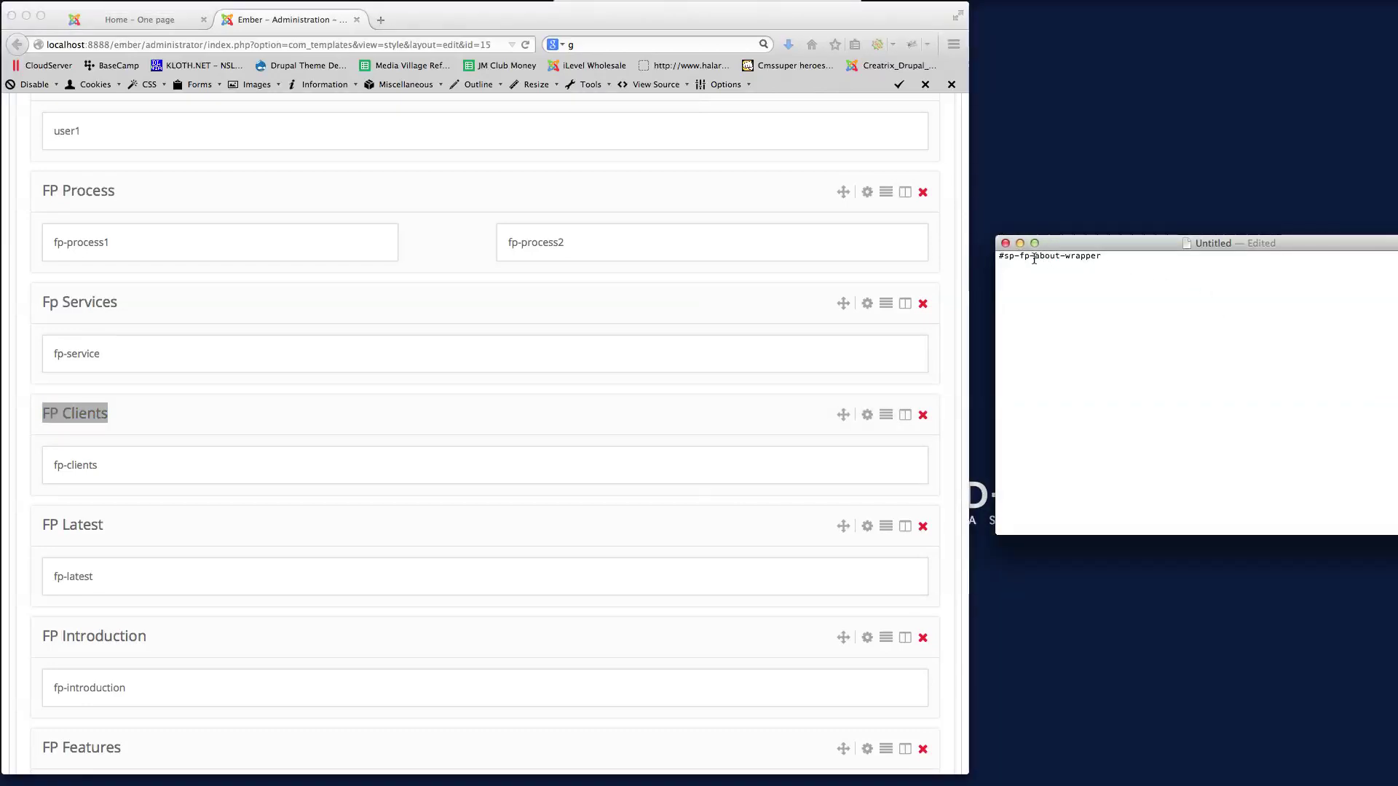
pyautogui.moveTo(1035, 257); pyautogui.dragTo(1060, 259)
pyautogui.write('clients')
# - Leave the template style and open the One Page menu's Clients item
pyautogui.click(957, 137)
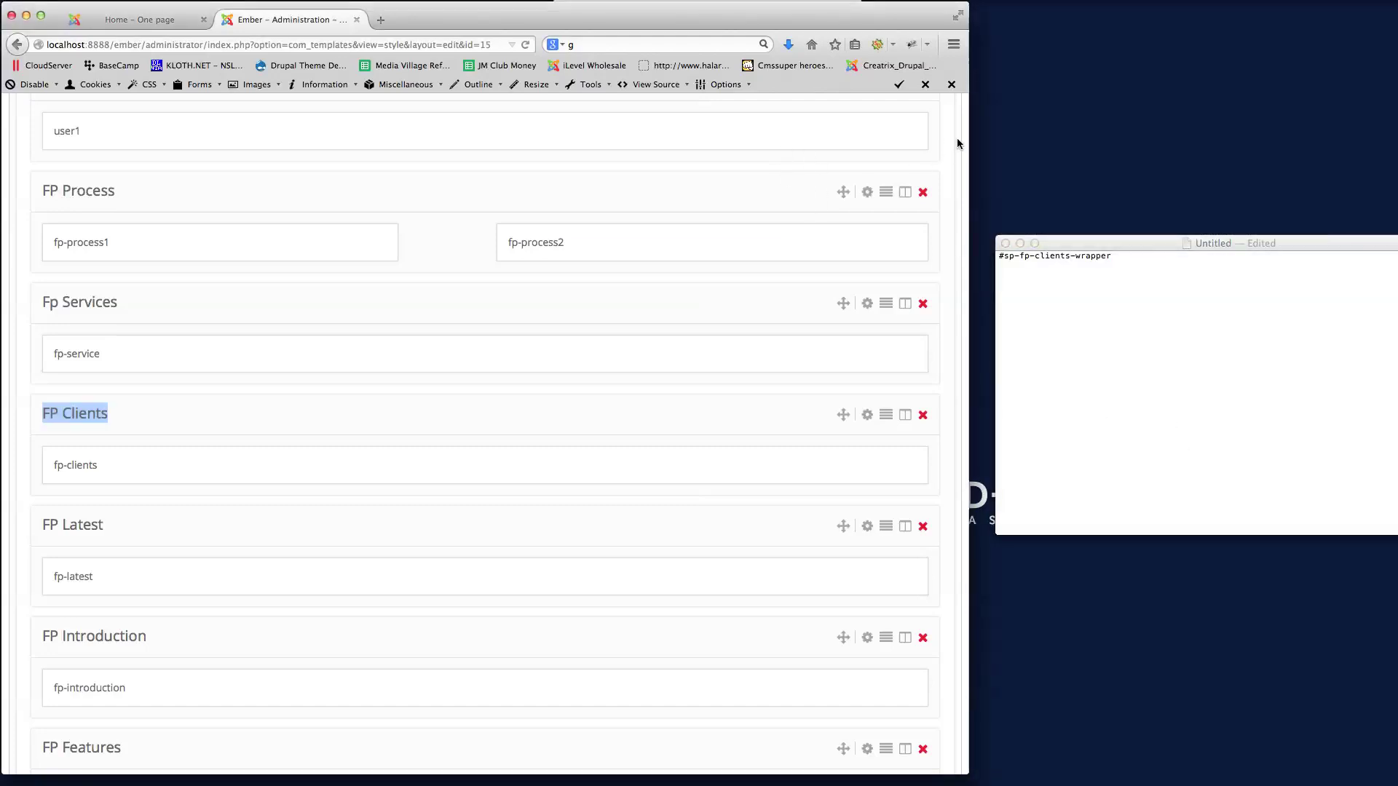
pyautogui.scroll(15, 814, 297)
pyautogui.click(347, 180)
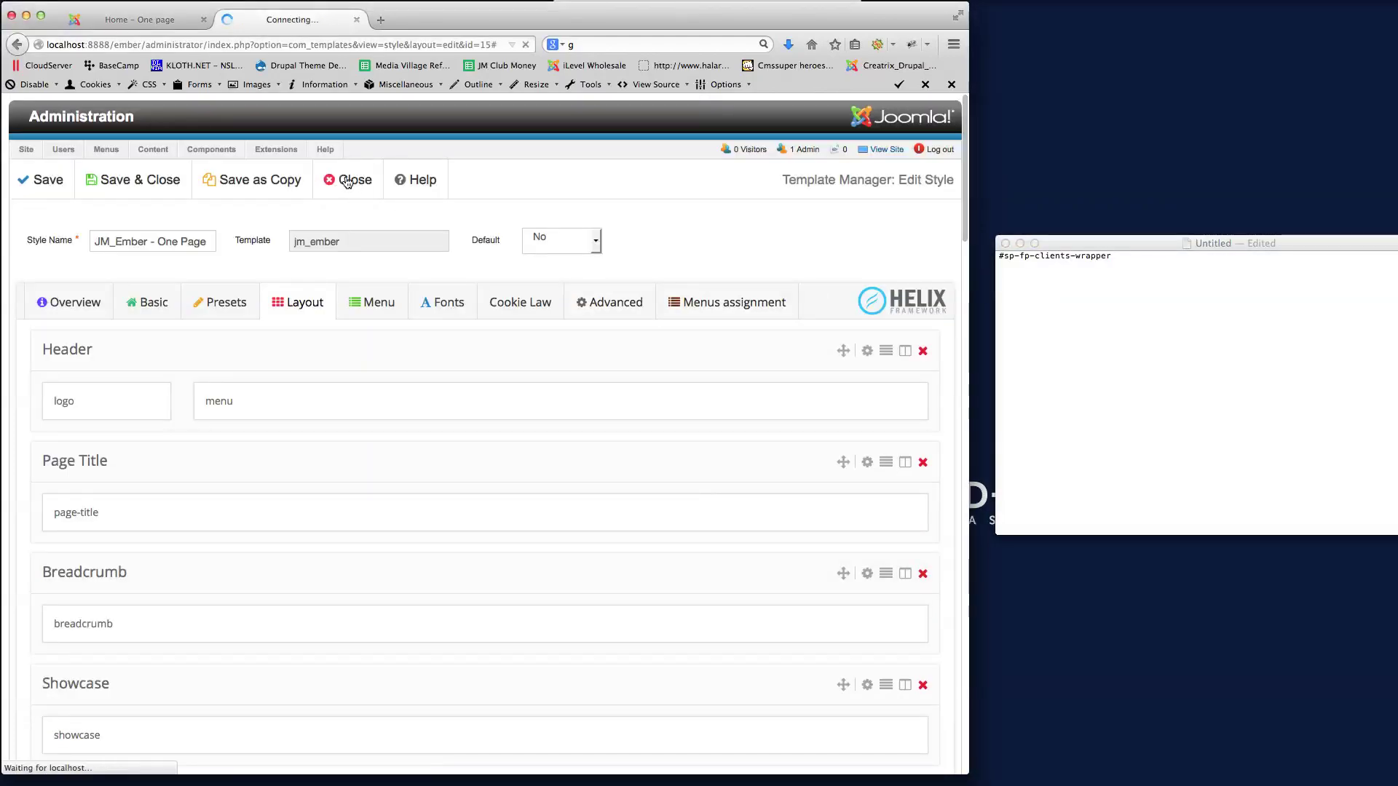
pyautogui.moveTo(114, 161)
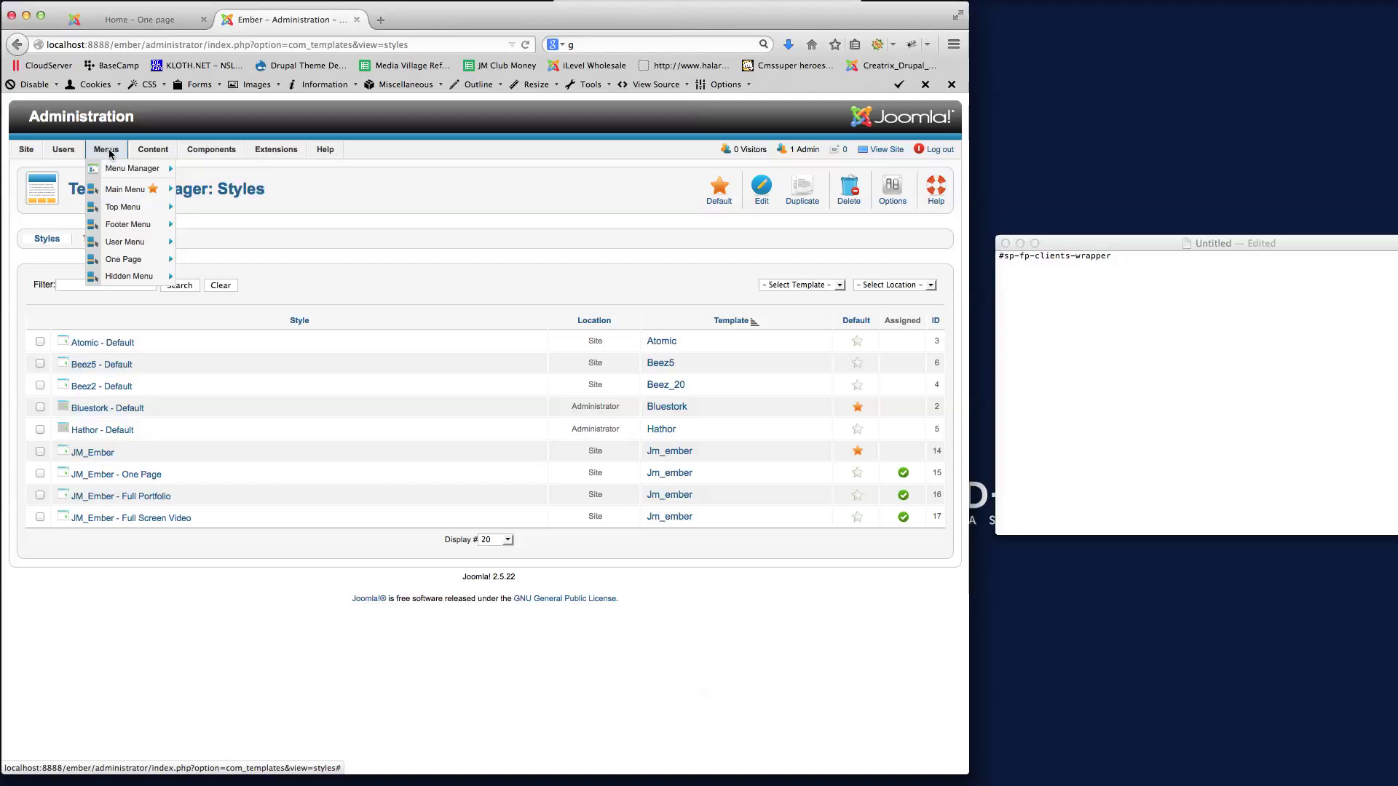
pyautogui.click(120, 259)
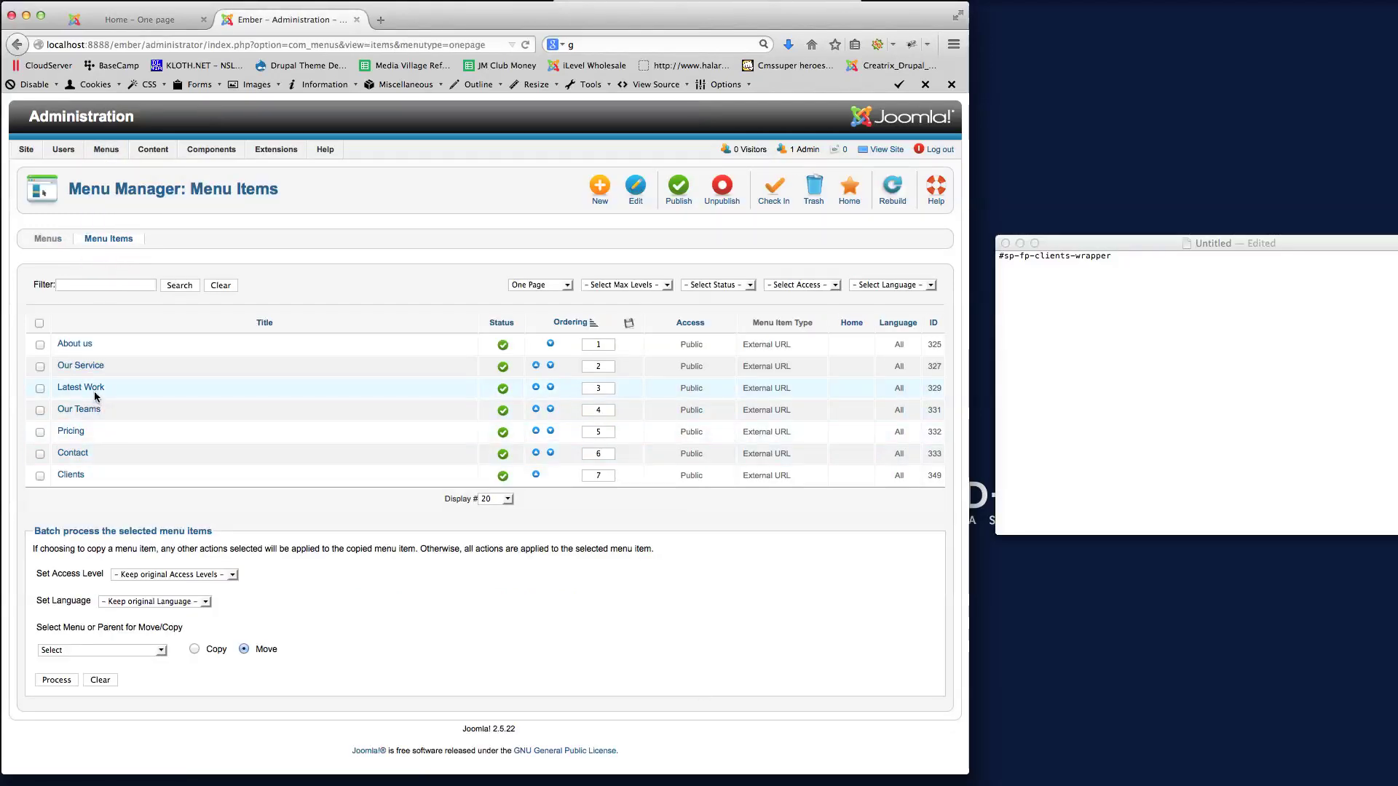
pyautogui.click(67, 475)
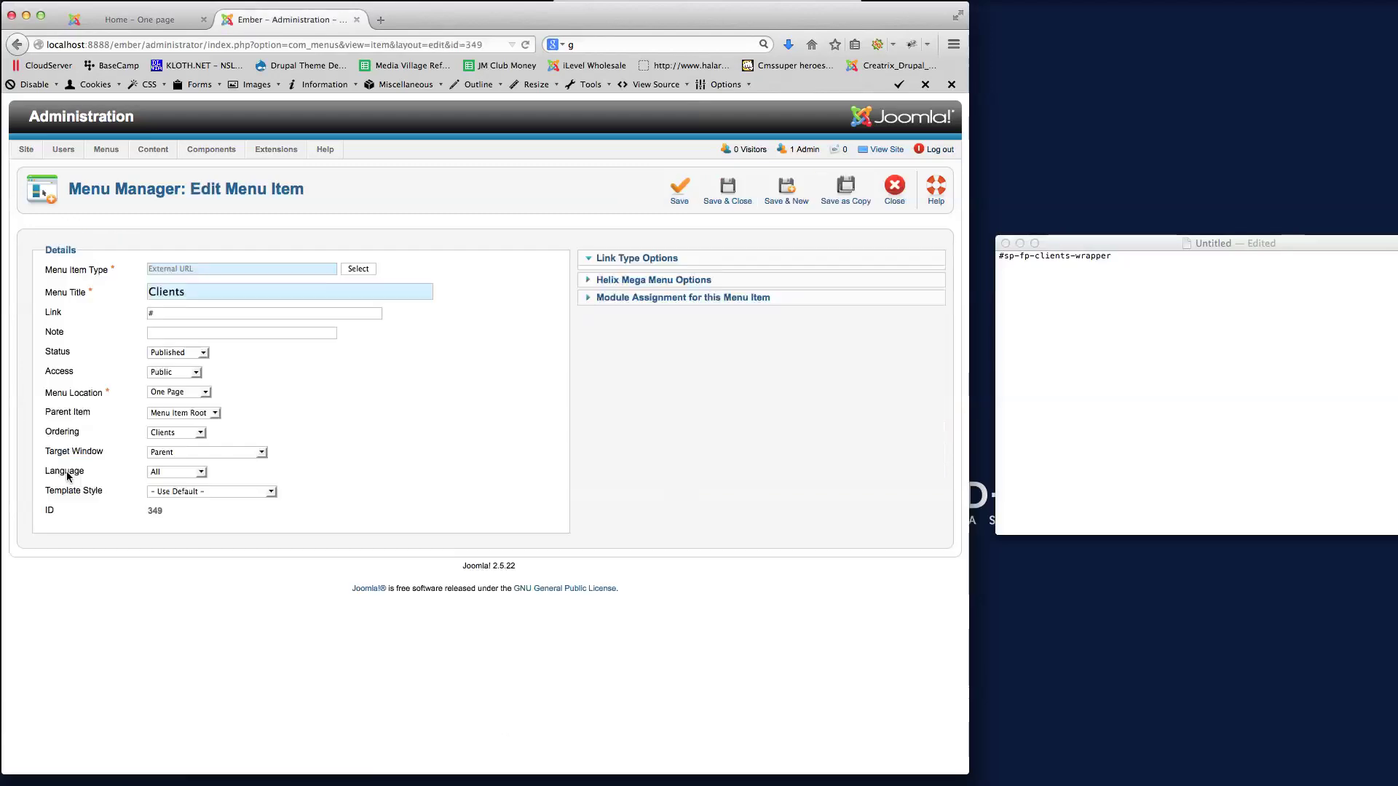
# - Replace the # link with #sp-fp-clients-wrapper copied from the note and save
pyautogui.click(1128, 291)
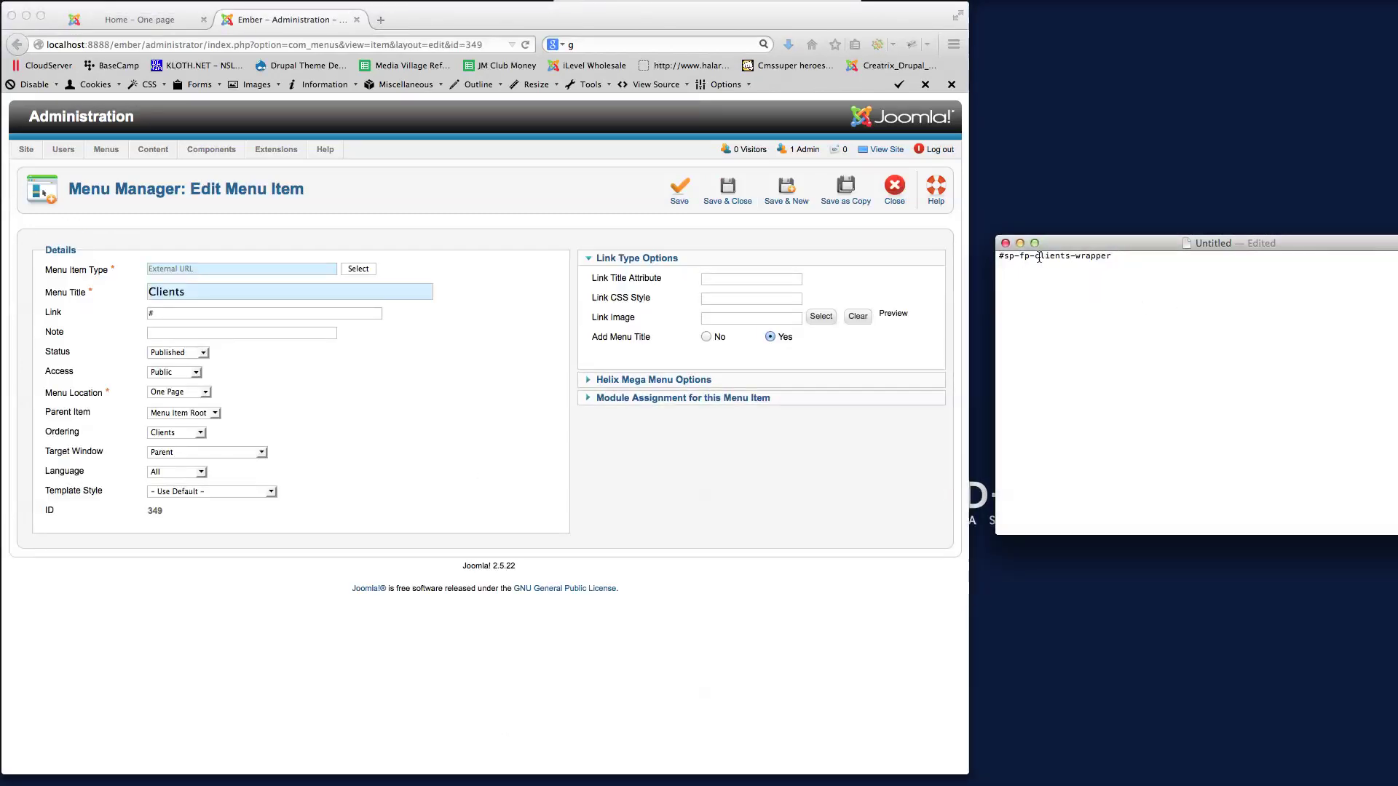
pyautogui.moveTo(1034, 259)
pyautogui.mouseDown()
pyautogui.moveTo(1071, 259)
pyautogui.moveTo(1015, 258)
pyautogui.mouseUp()
pyautogui.press('super+c')
pyautogui.click(240, 313)
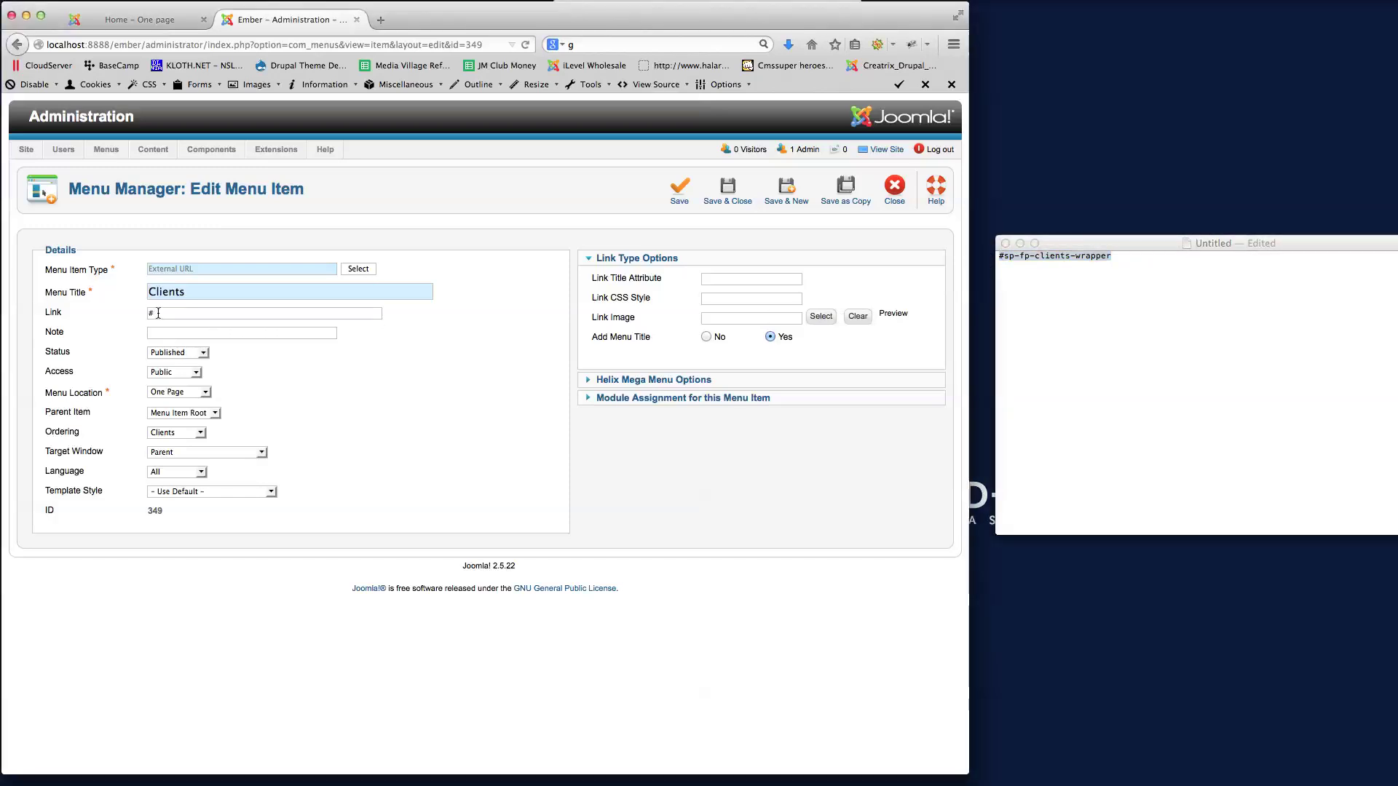
pyautogui.press('super+a')
pyautogui.press('super+v')
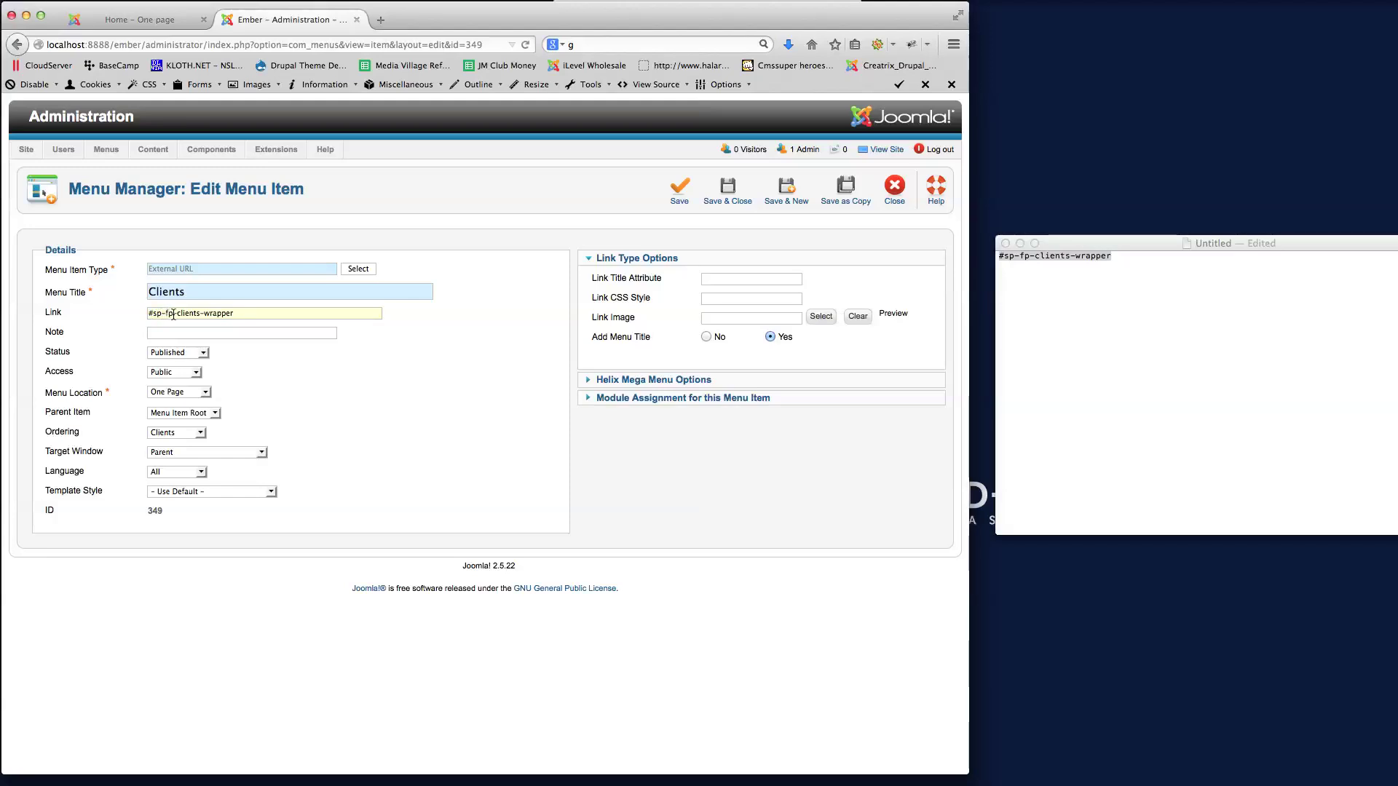
pyautogui.doubleClick(216, 313)
pyautogui.click(401, 408)
pyautogui.click(680, 191)
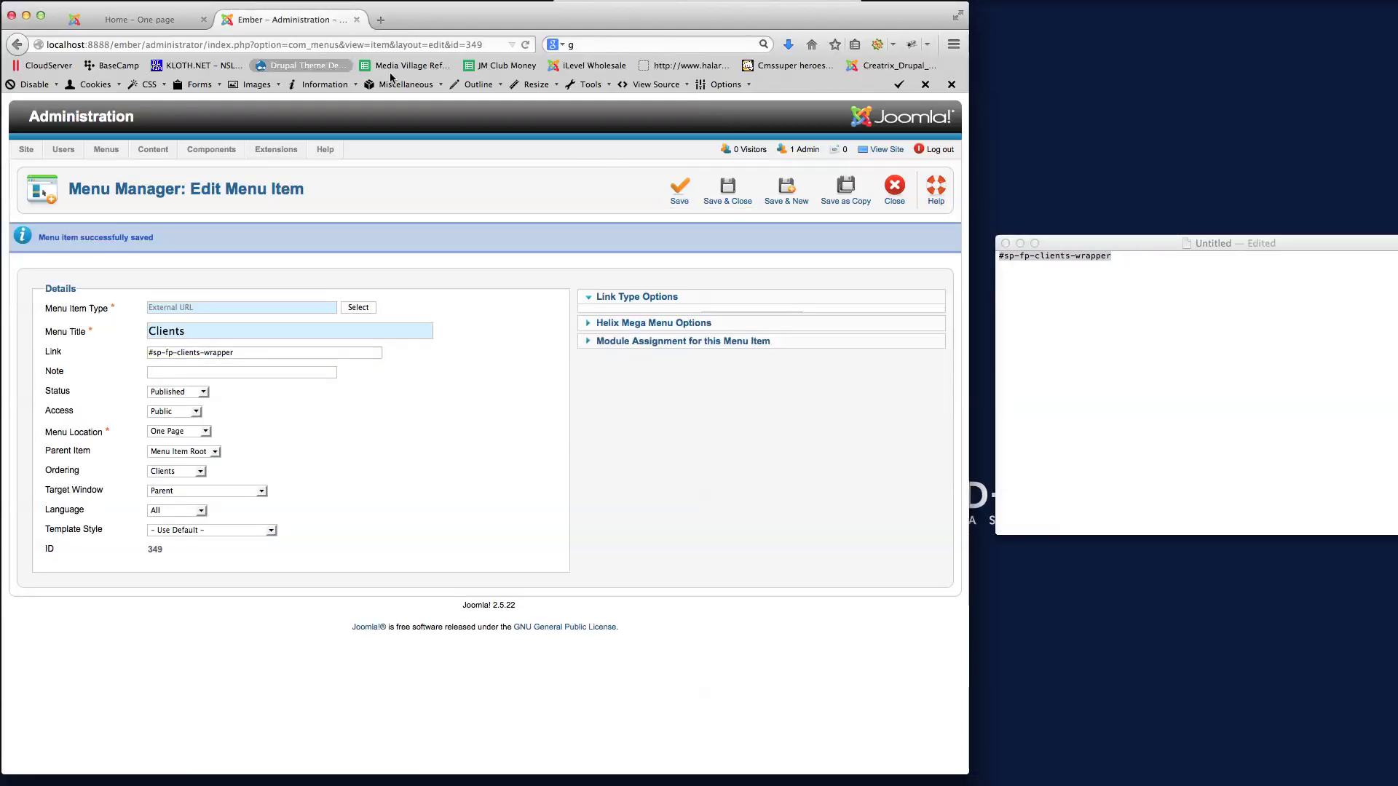
# - Reload the Ember front page without the trailing # and check that CLIENTS scrolls to Recent Clients
pyautogui.click(136, 21)
pyautogui.click(270, 45)
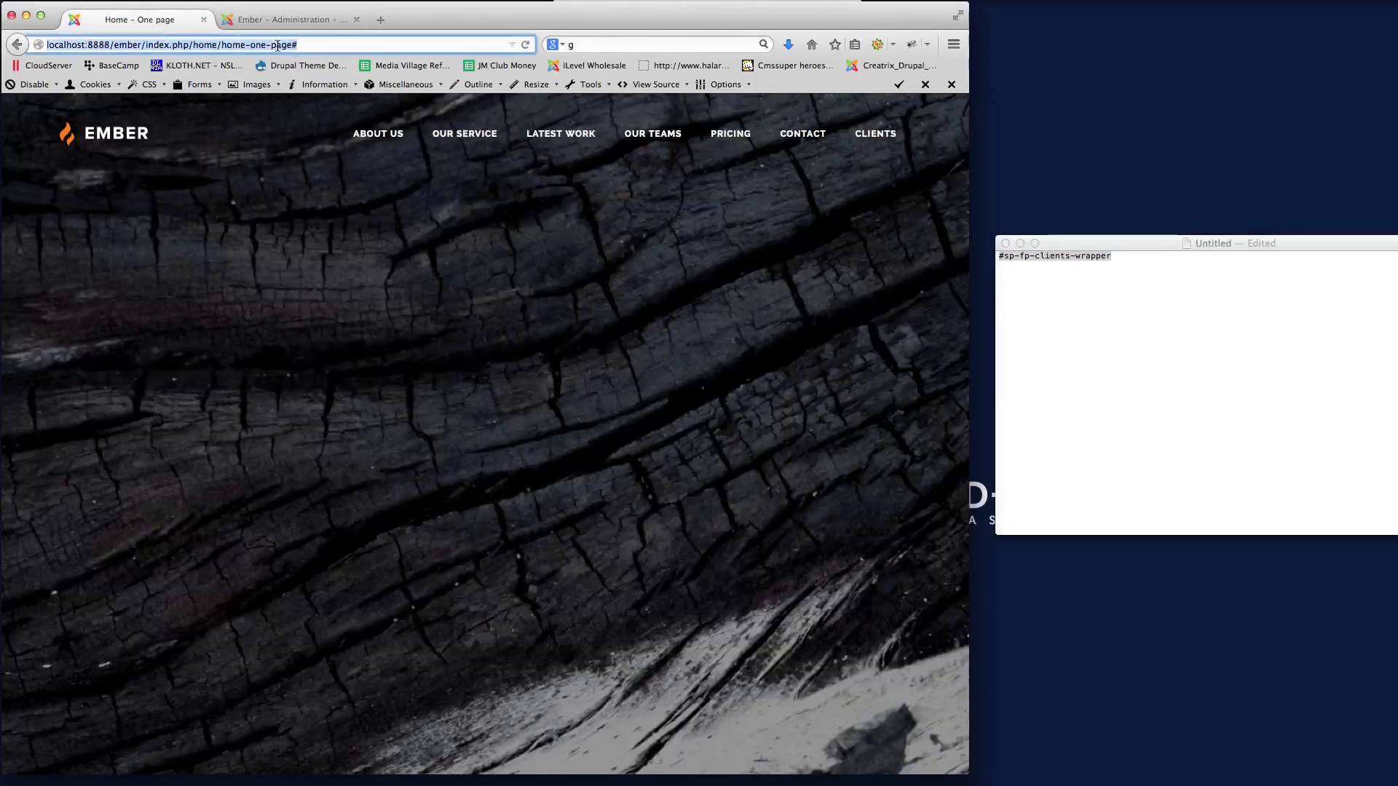
pyautogui.press('Right')
pyautogui.press('BackSpace')
pyautogui.press('Return')
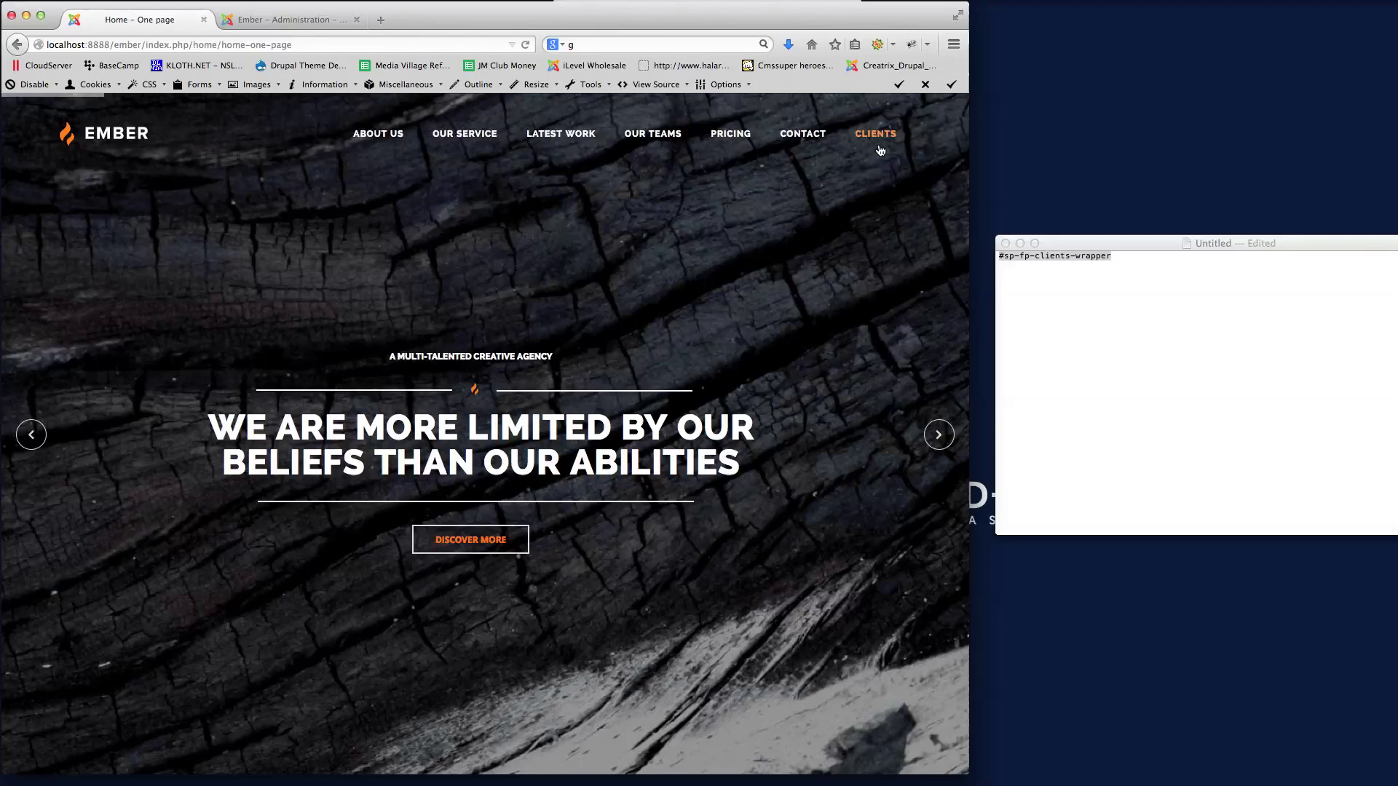
pyautogui.click(877, 145)
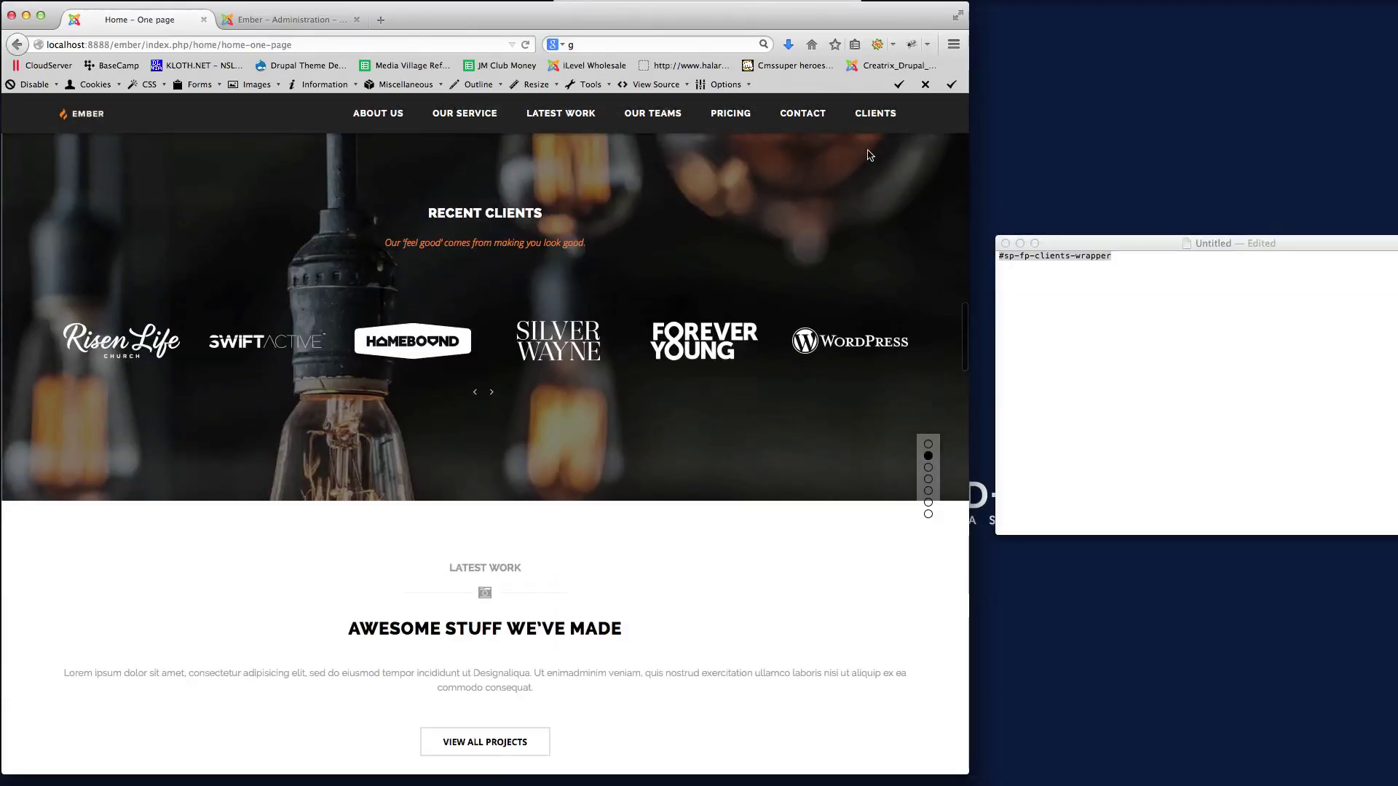